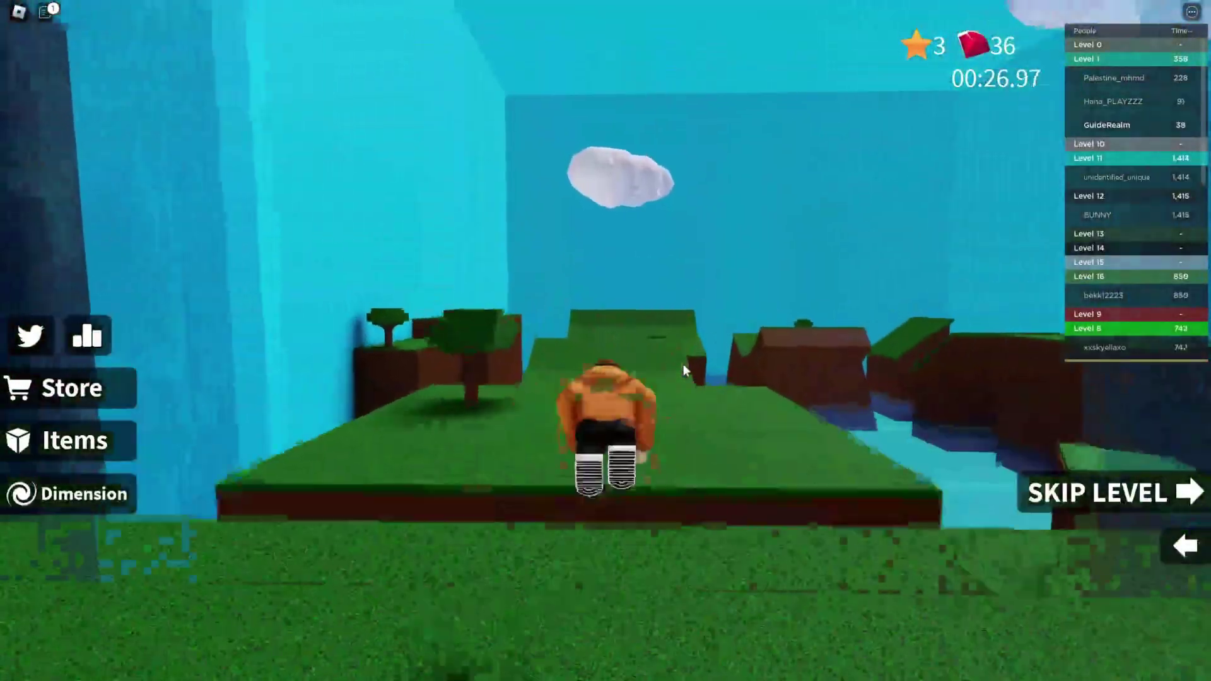
- Run the avatar forward across the grassy obby platforms and up onto the slope
{"action": "key", "text": "w"}
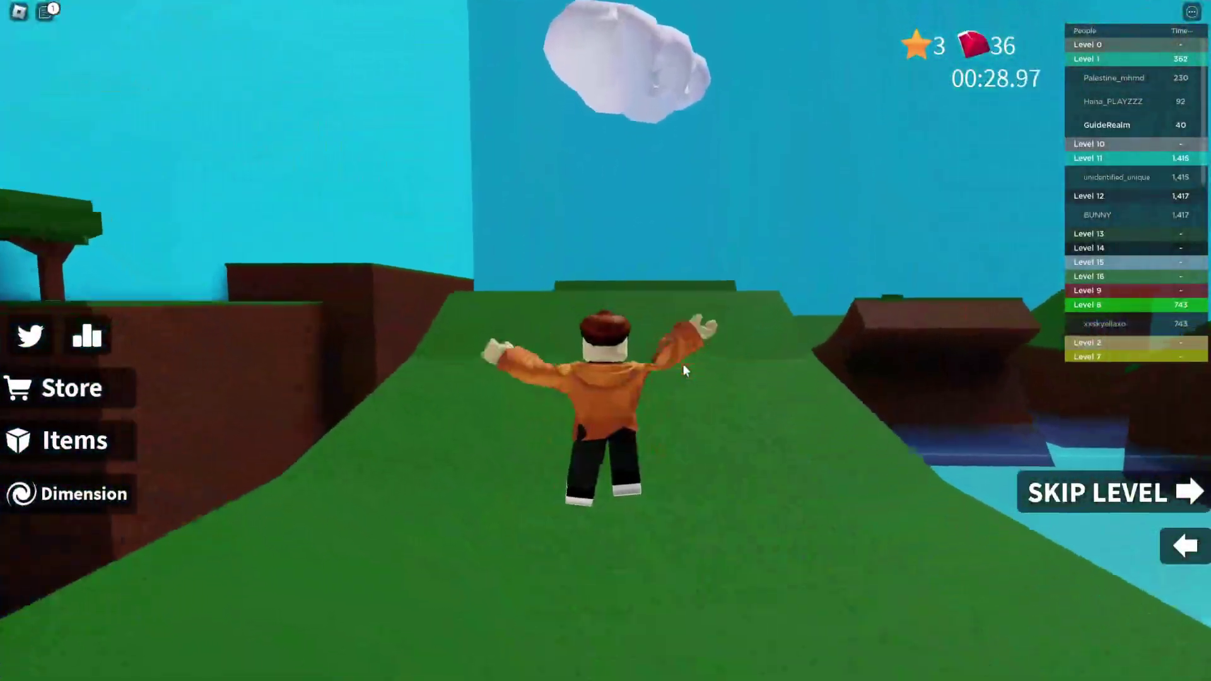
{"action": "key", "text": "w"}
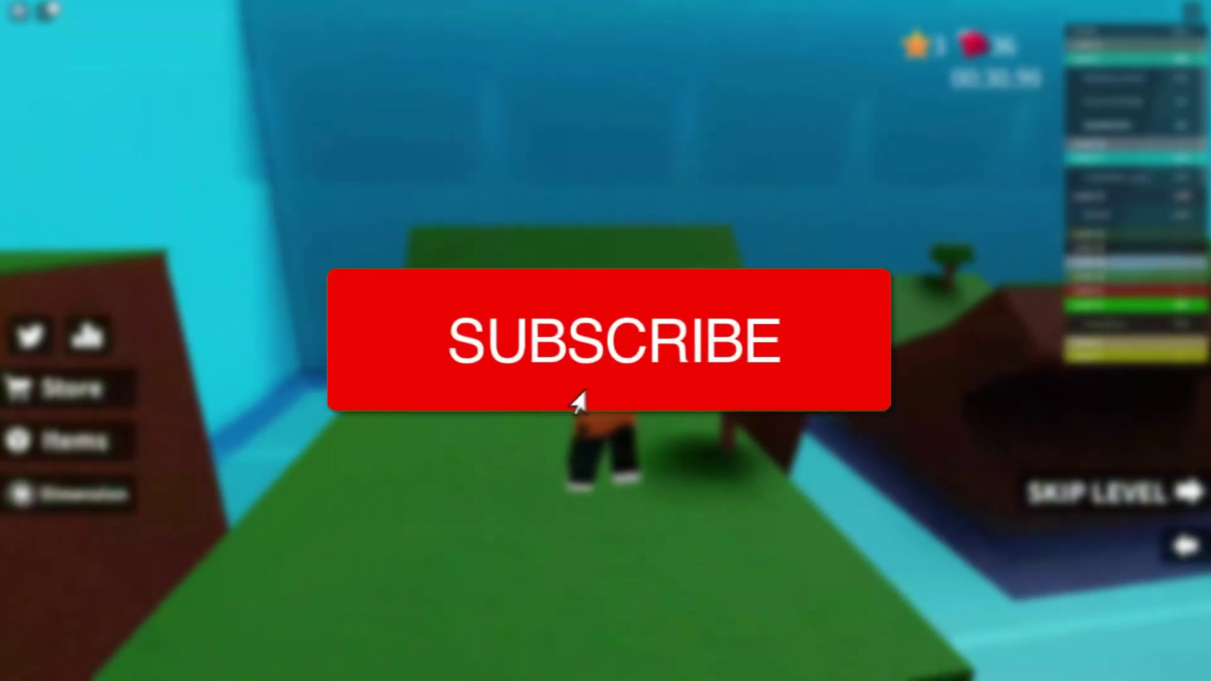
{"action": "key", "text": "w"}
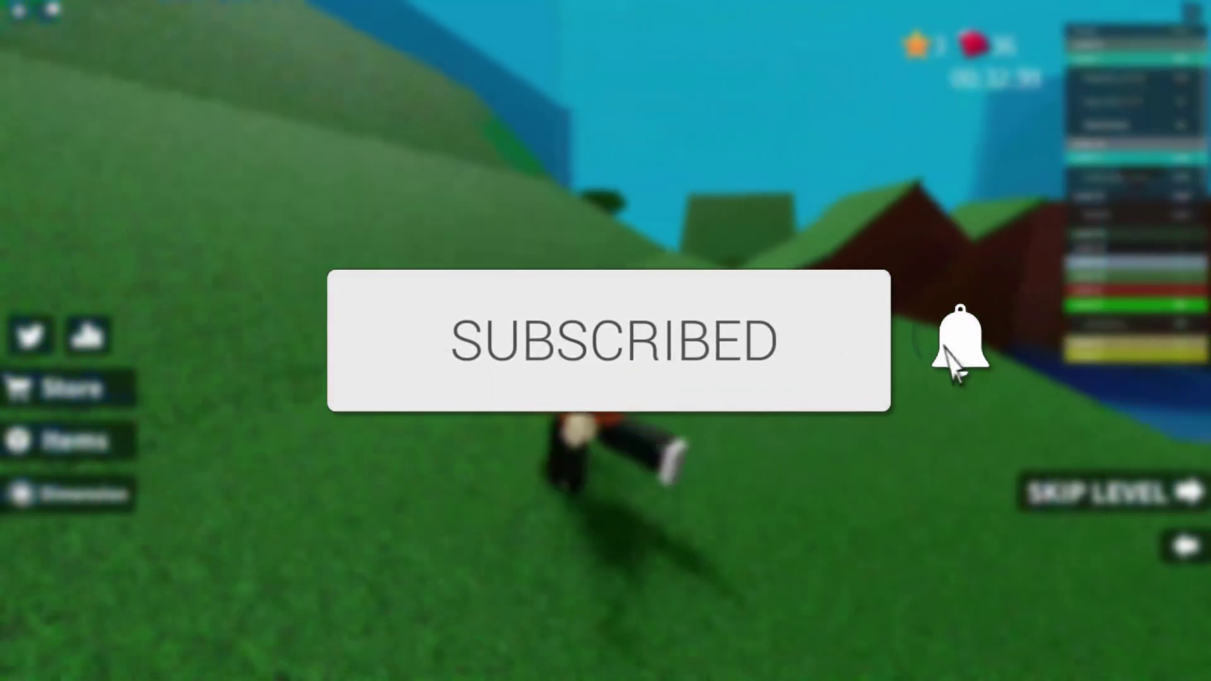
{"action": "key", "text": "w"}
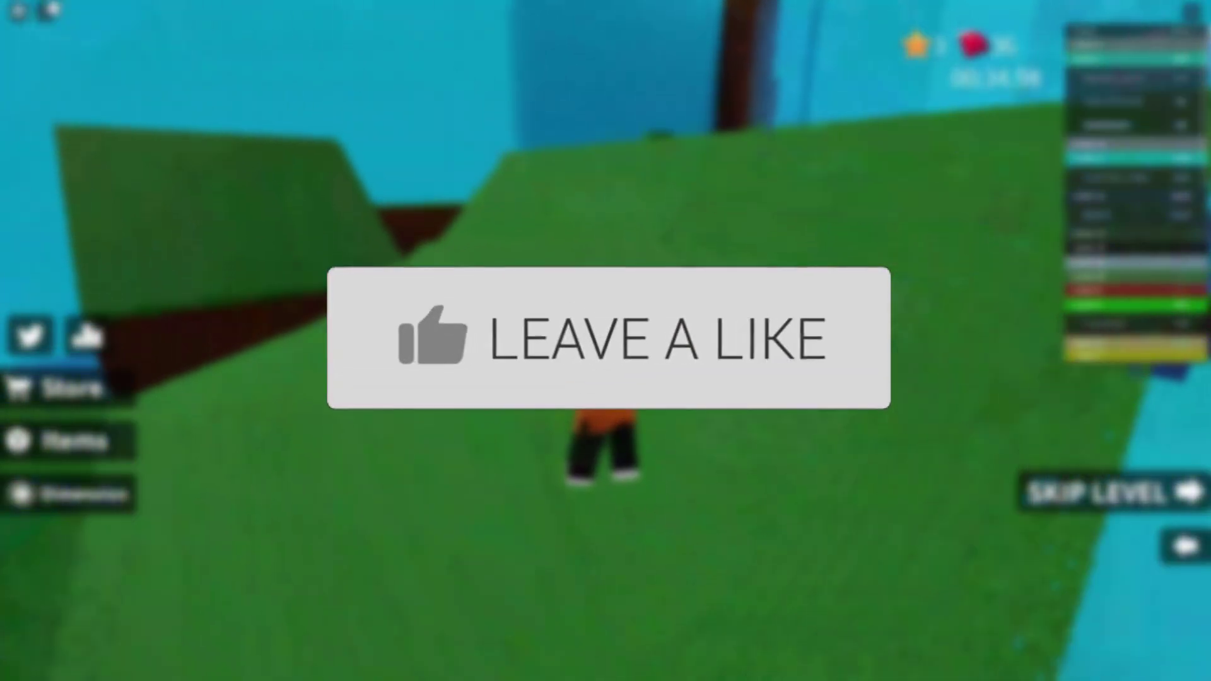
{"action": "key", "text": "w"}
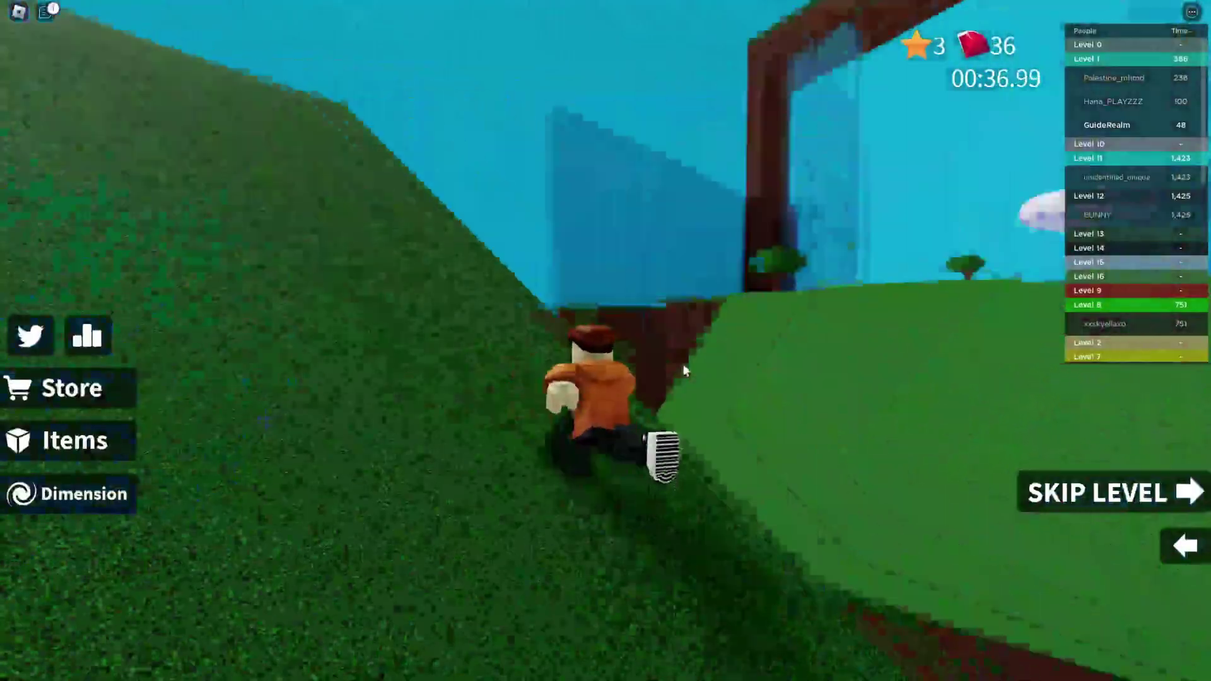
{"action": "key", "text": "w"}
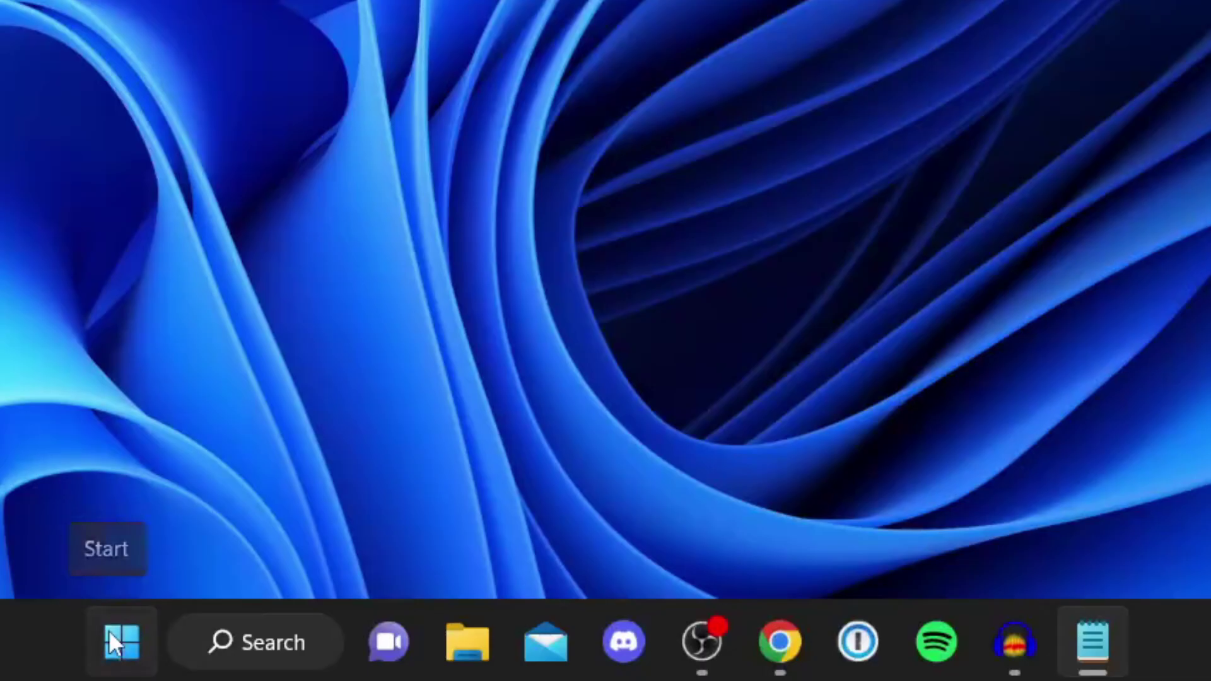
{"action": "left_click", "coordinate": [442, 667]}
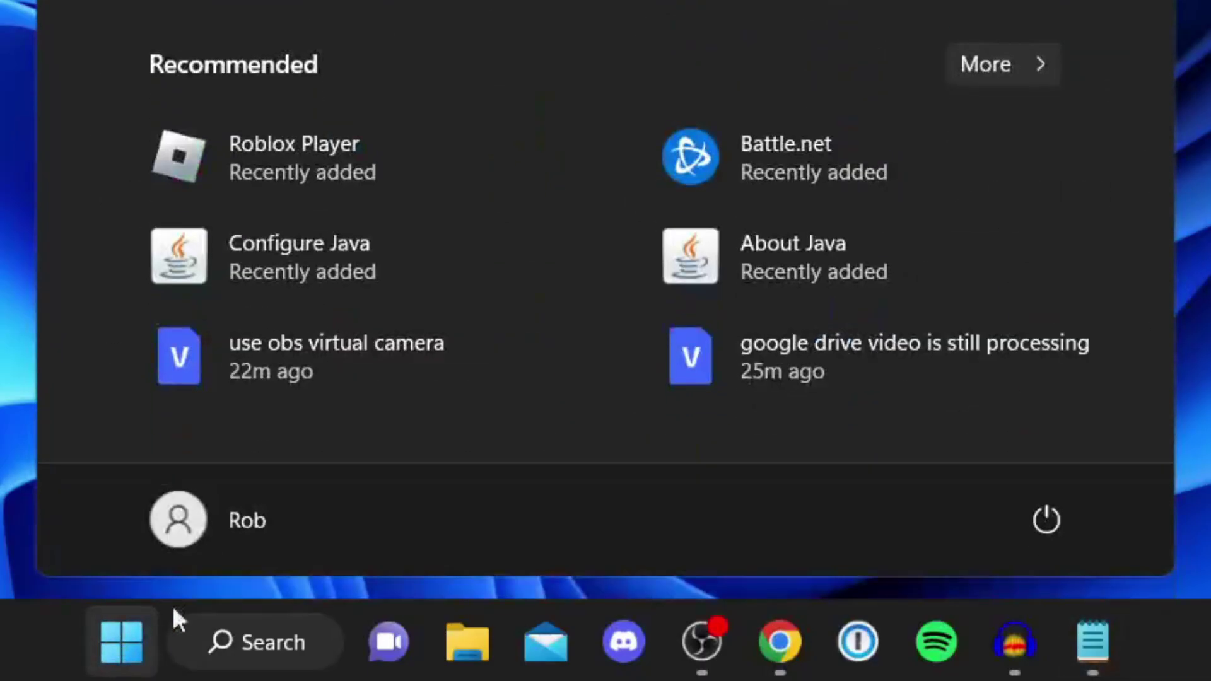
{"action": "left_click", "coordinate": [1045, 514]}
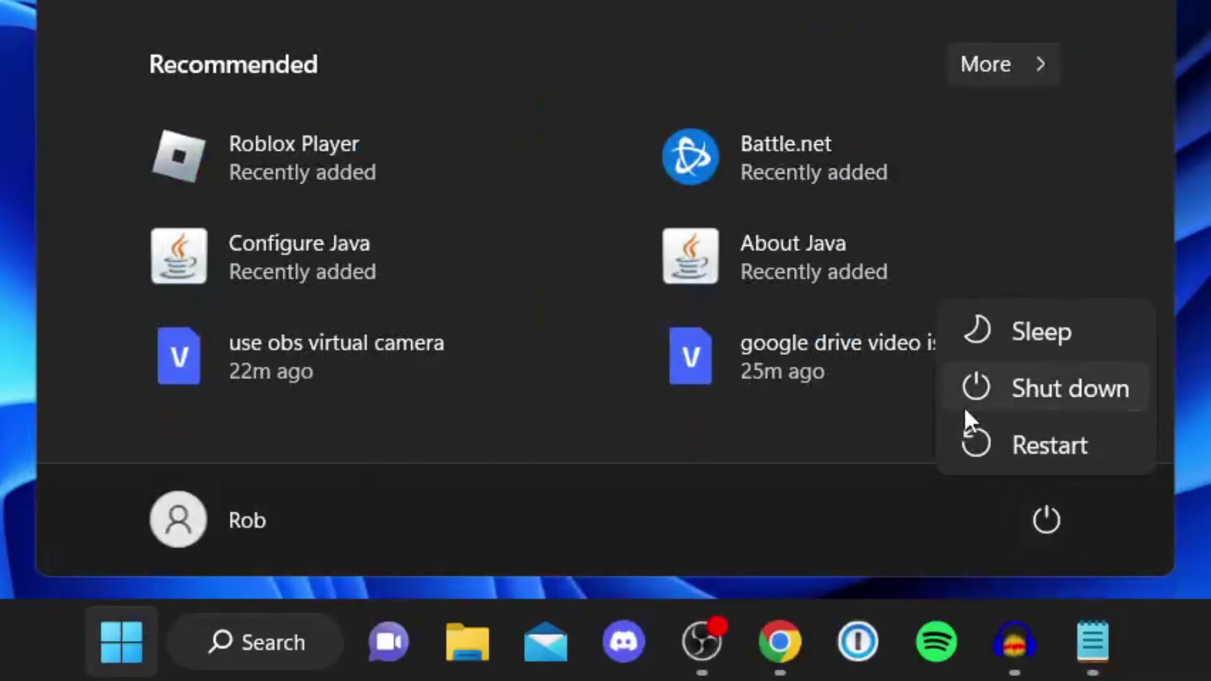
{"action": "left_click", "coordinate": [730, 503]}
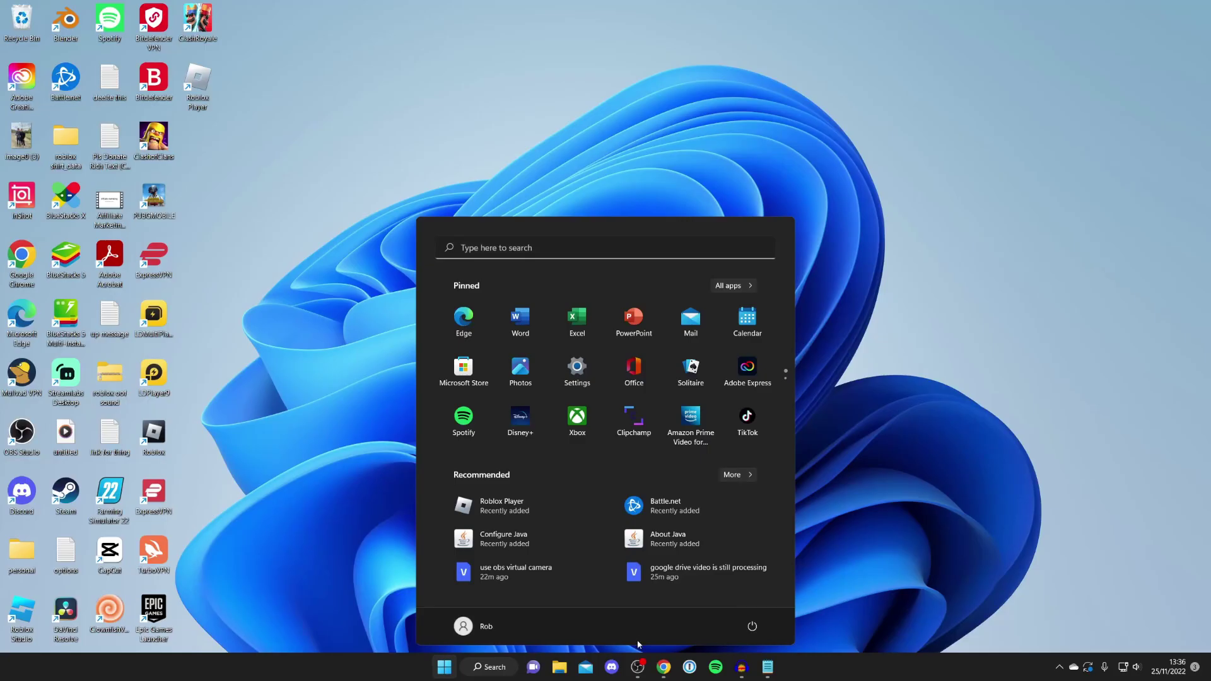
{"action": "left_click", "coordinate": [639, 646]}
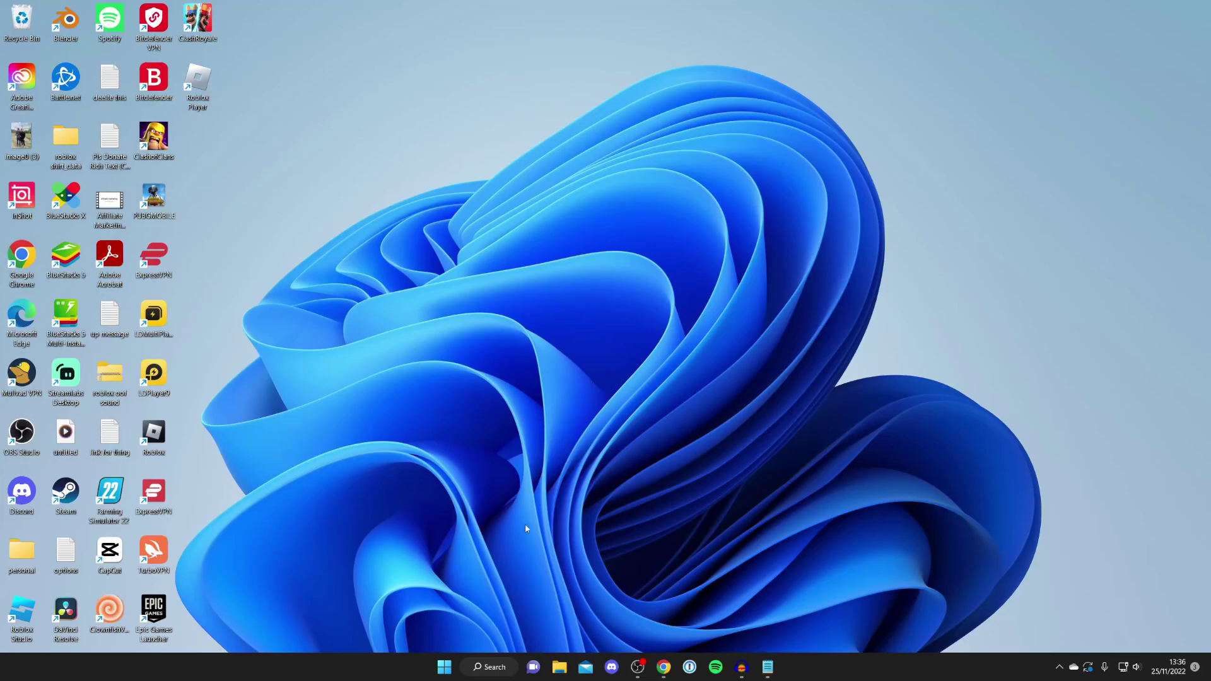
- Run ipconfig /flushdns in an administrator Command Prompt, then close the console
{"action": "left_click", "coordinate": [494, 674]}
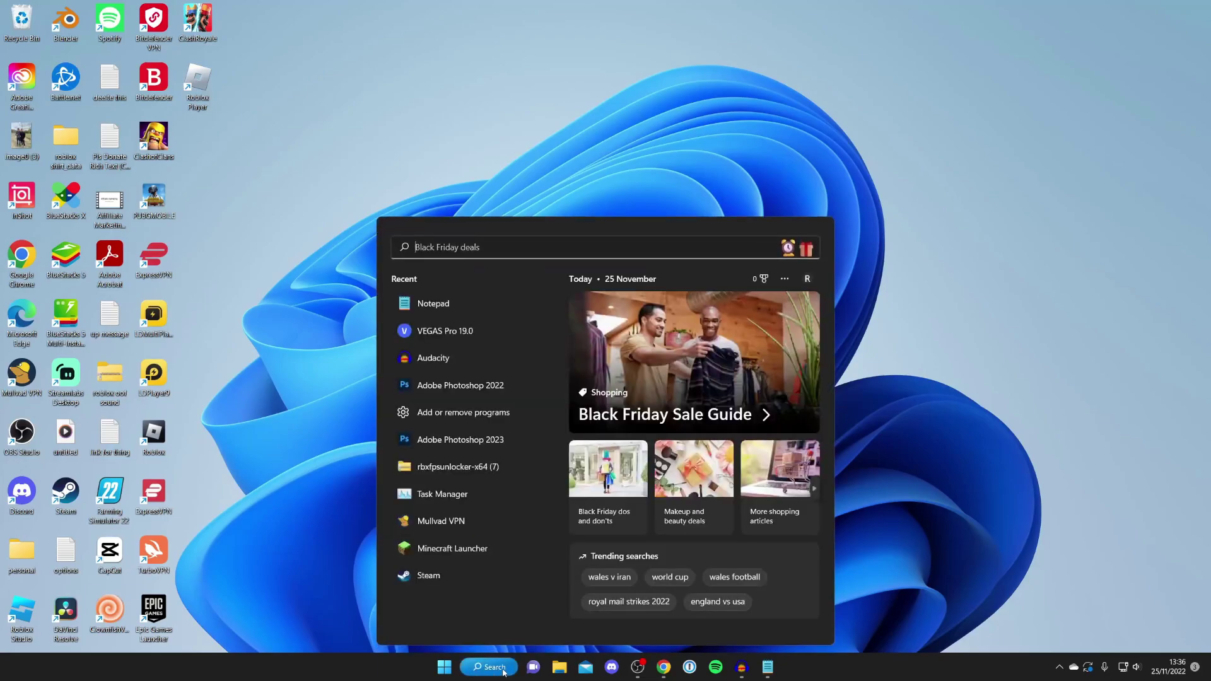
{"action": "type", "text": "cmd"}
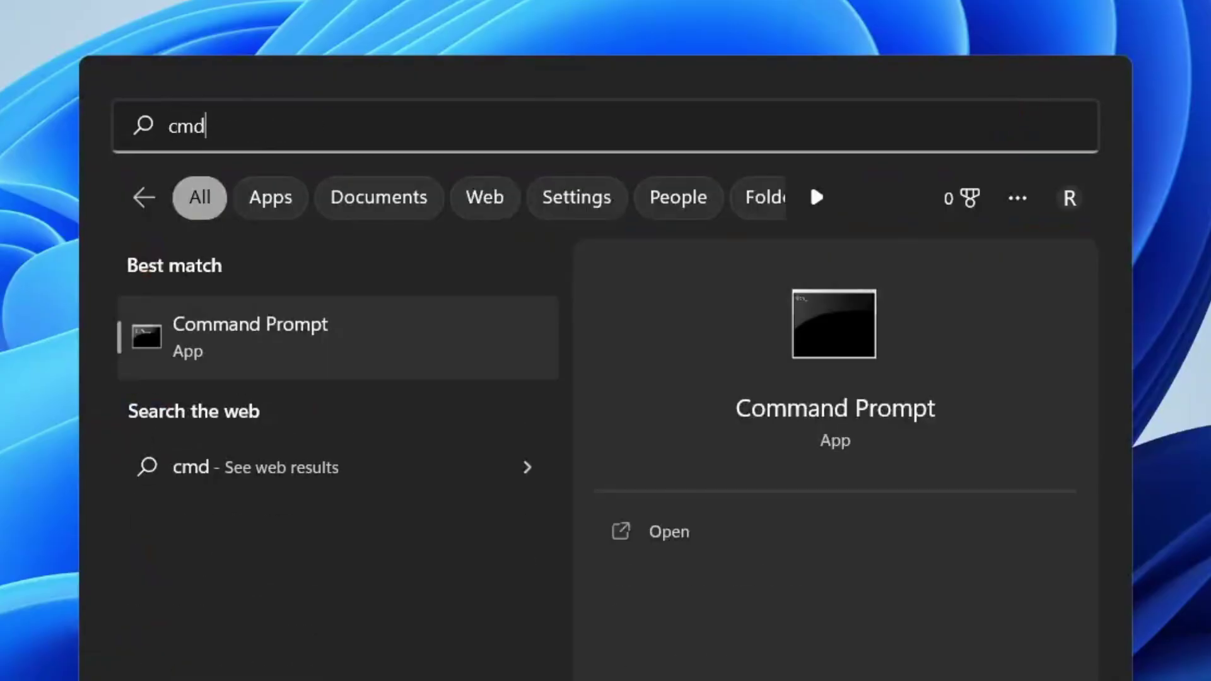
{"action": "right_click", "coordinate": [301, 340]}
{"action": "left_click", "coordinate": [366, 372]}
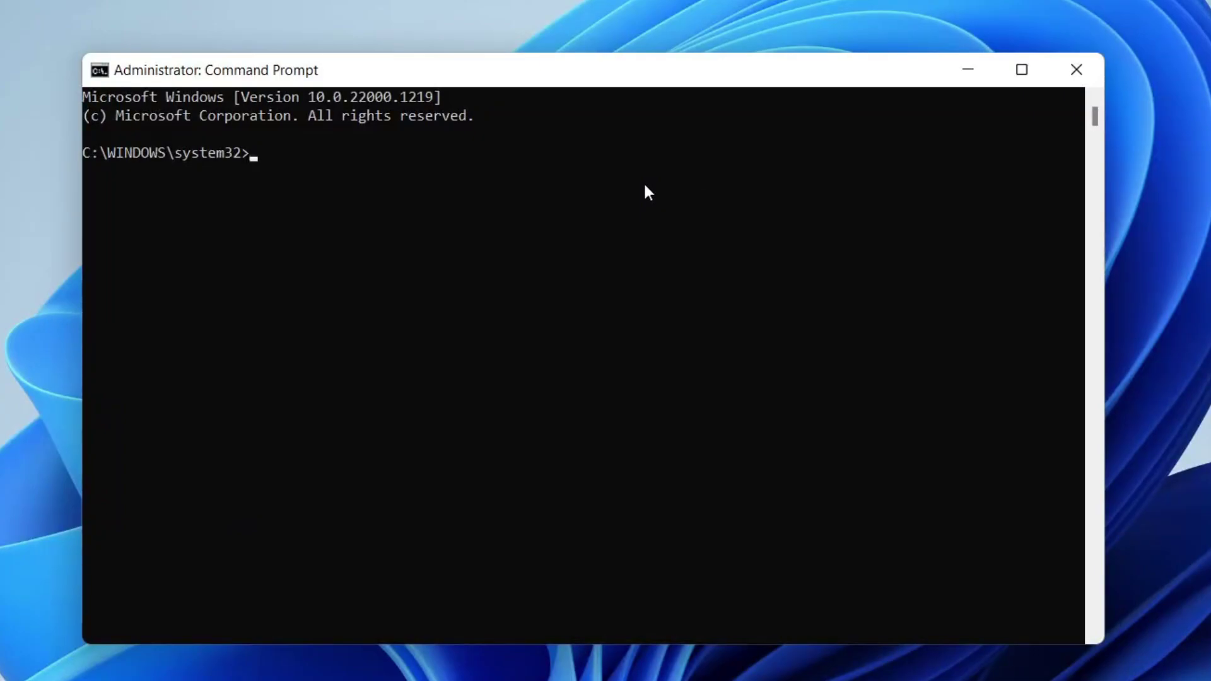
{"action": "type", "text": "ipconfig /flushdns"}
{"action": "key", "text": "Return"}
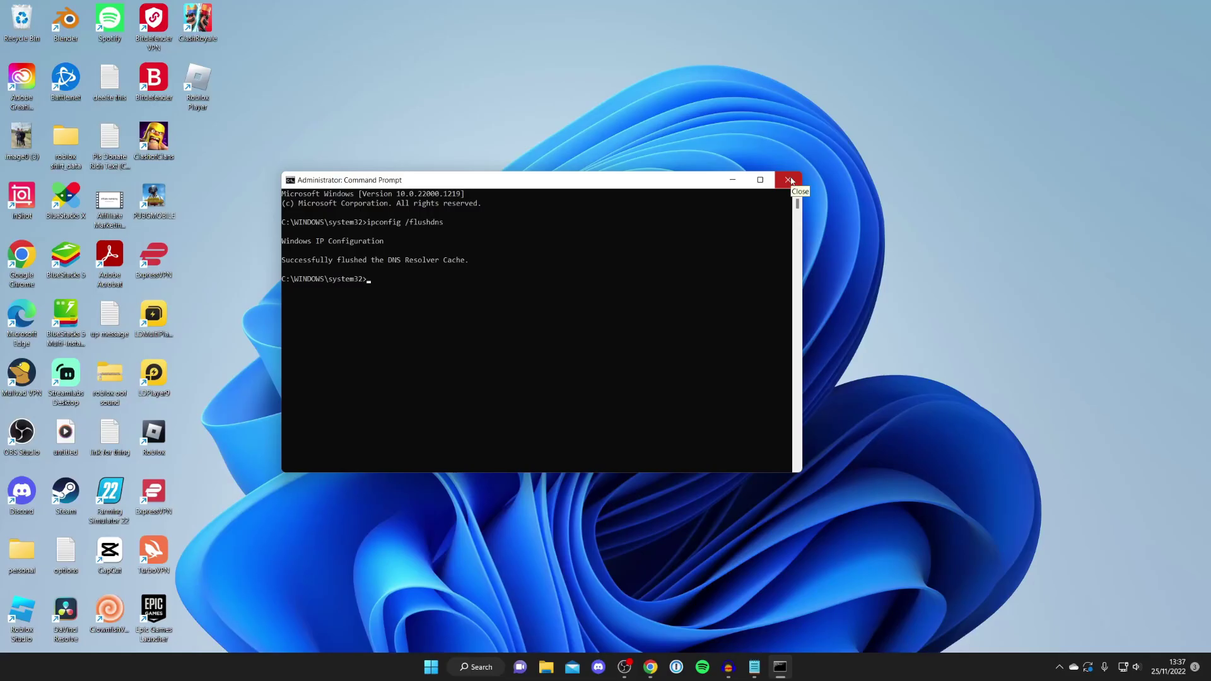
{"action": "left_click", "coordinate": [790, 180]}
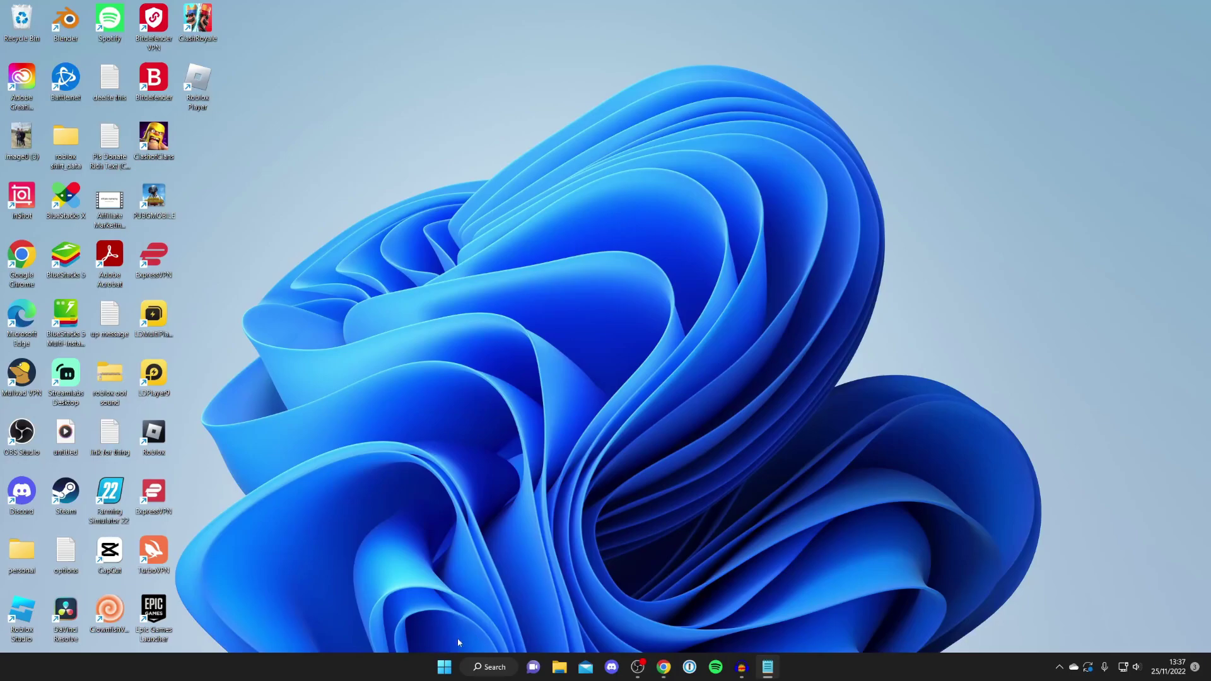
- Find Roblox in the Settings installed apps list by searching 'roblox'
{"action": "left_click", "coordinate": [445, 667]}
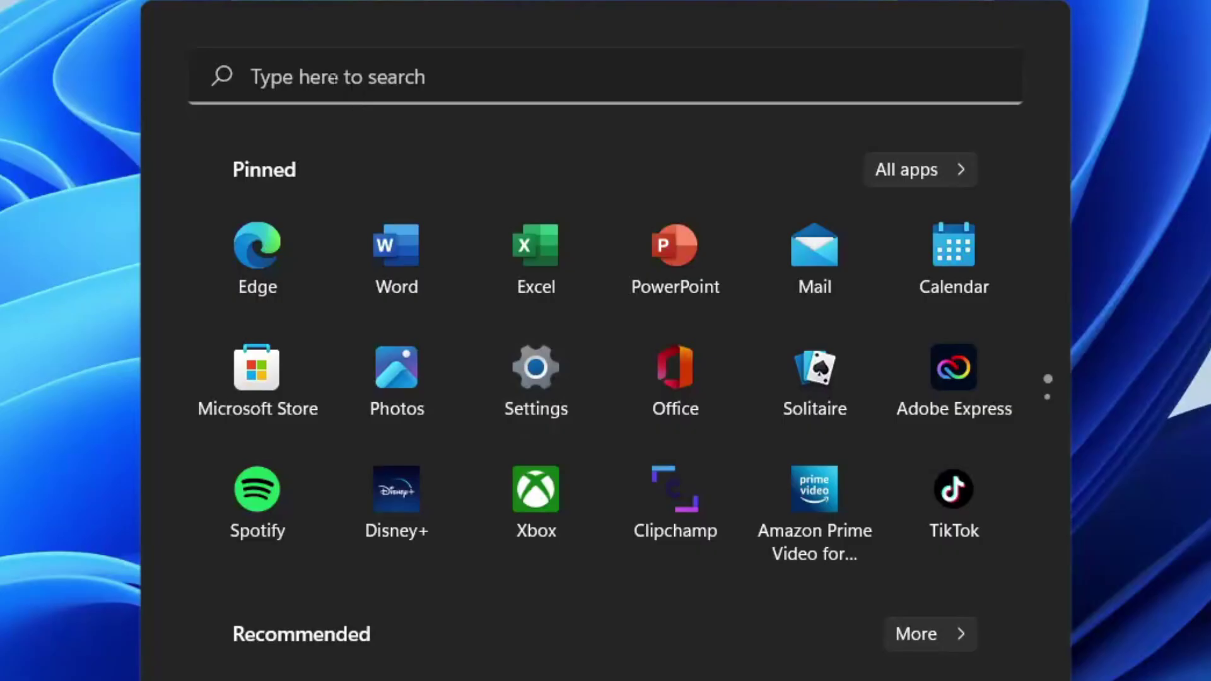
{"action": "left_click", "coordinate": [536, 367]}
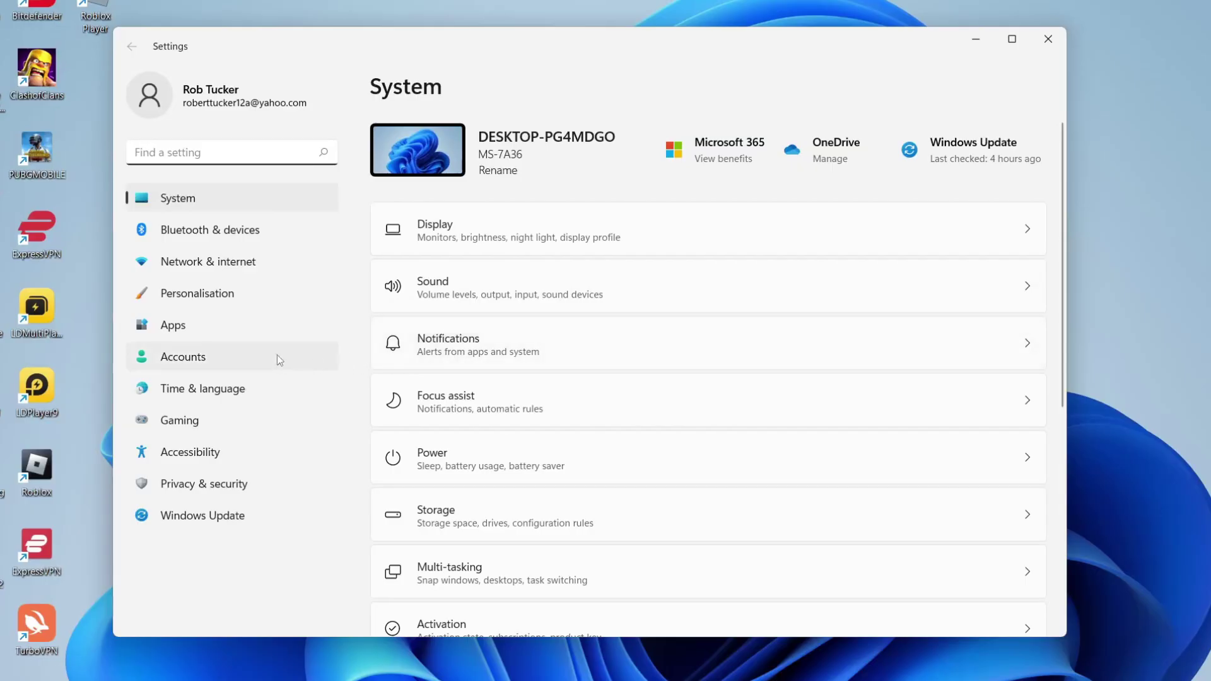
{"action": "left_click", "coordinate": [320, 327]}
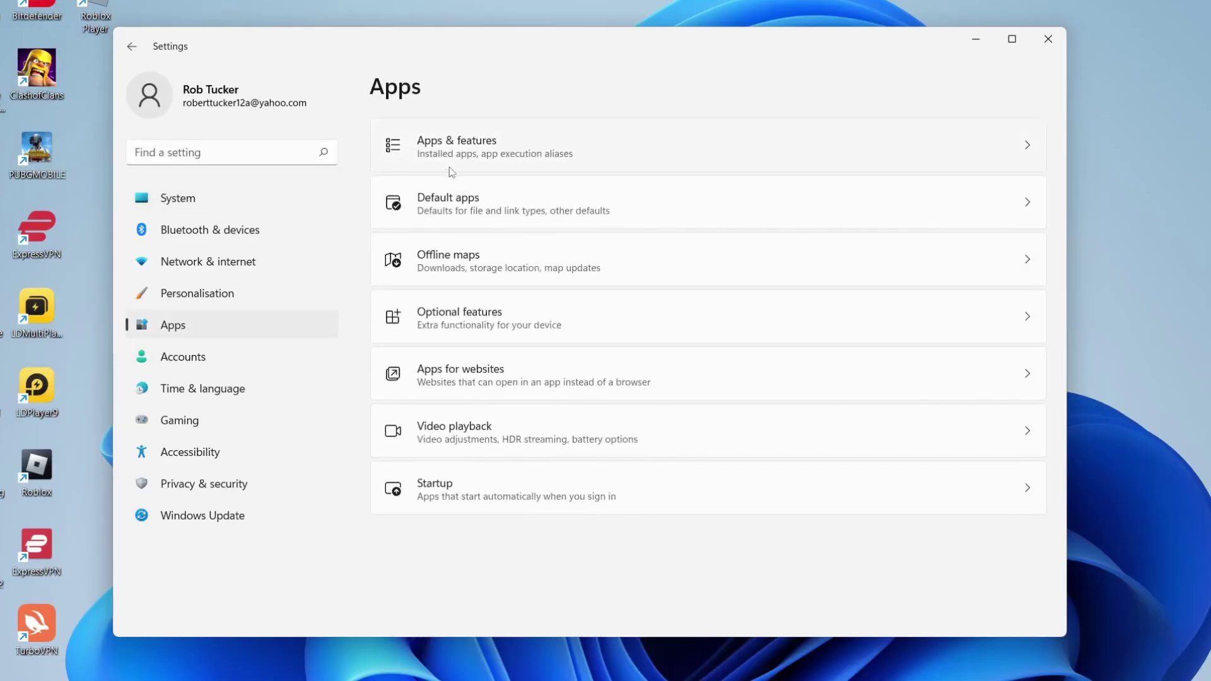
{"action": "left_click", "coordinate": [470, 155]}
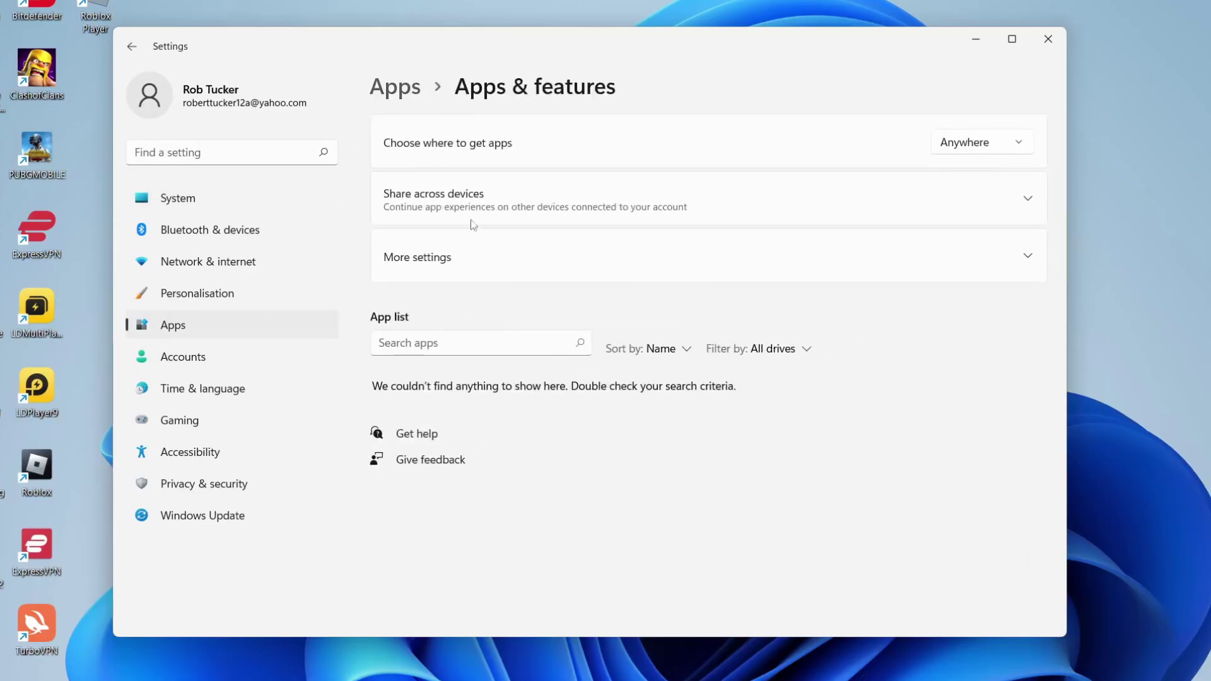
{"action": "left_click", "coordinate": [432, 343]}
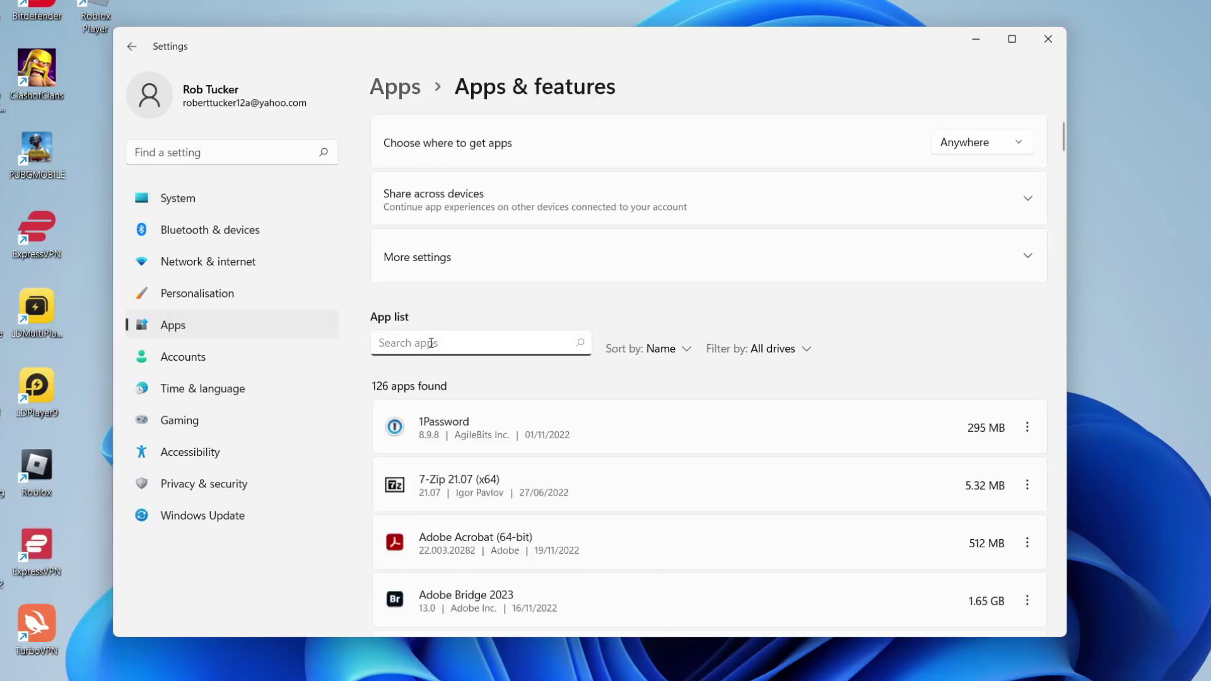
{"action": "type", "text": "roblox"}
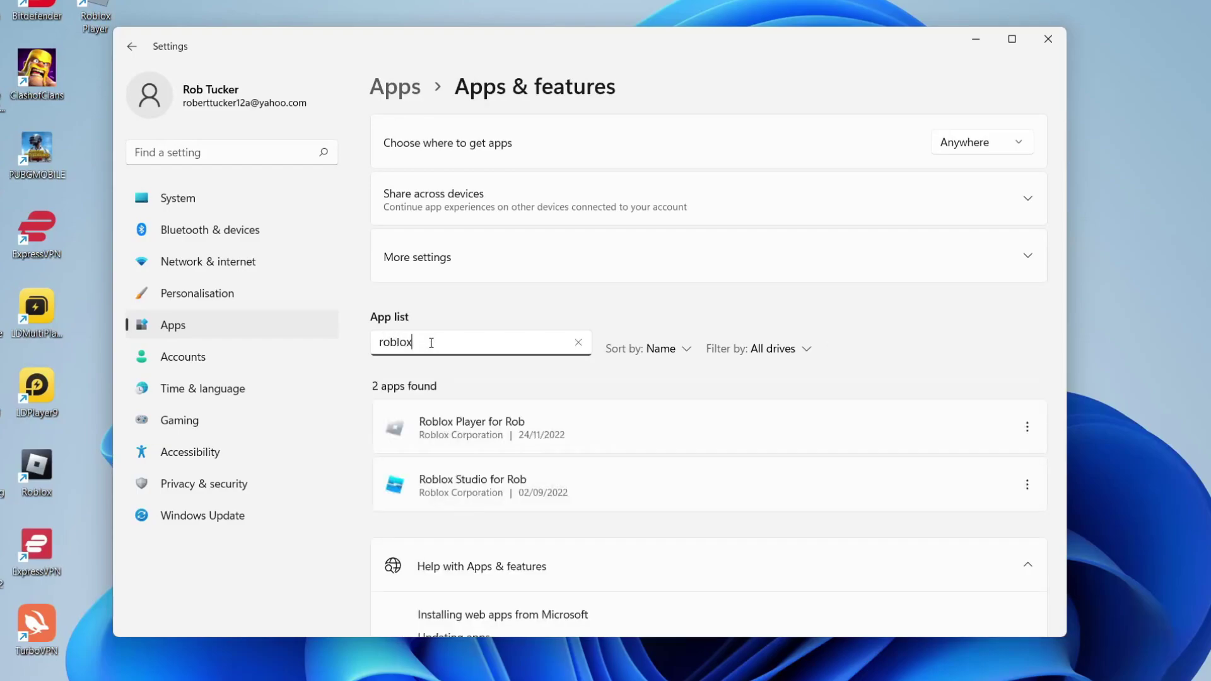
{"action": "scroll", "coordinate": [432, 344], "scroll_direction": "down", "scroll_amount": 2}
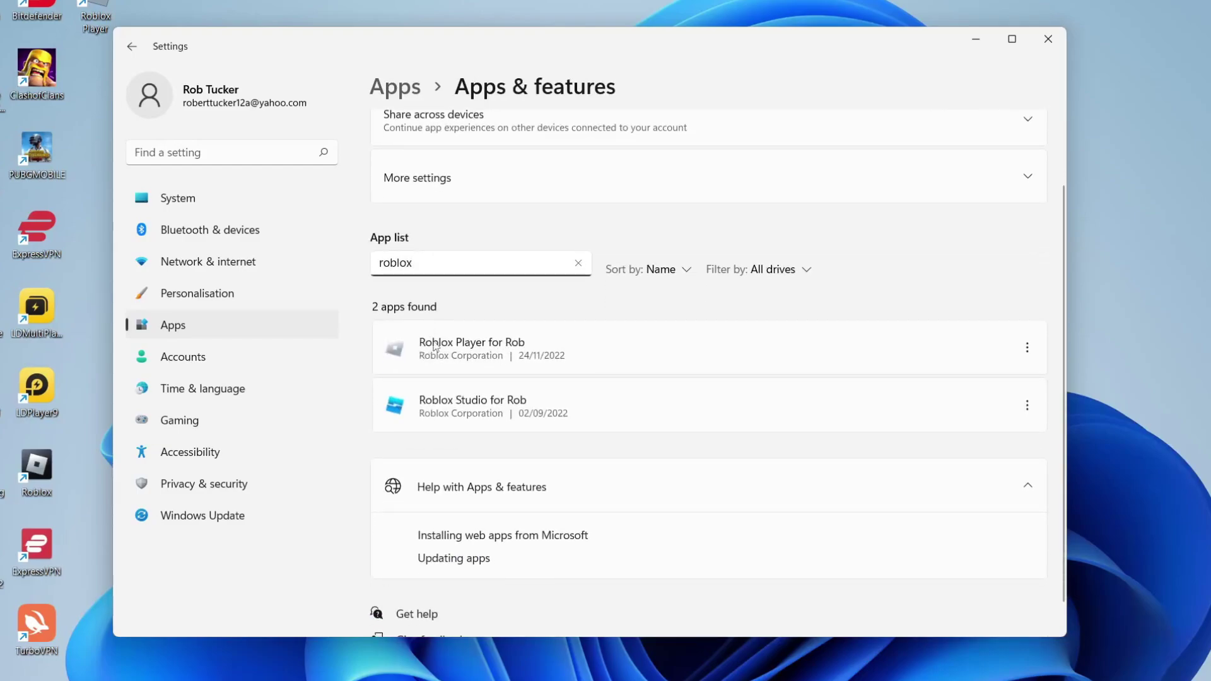
- Uninstall Roblox Player, dismiss the confirmation, and close Settings
{"action": "left_click", "coordinate": [1028, 349]}
{"action": "left_click", "coordinate": [890, 410]}
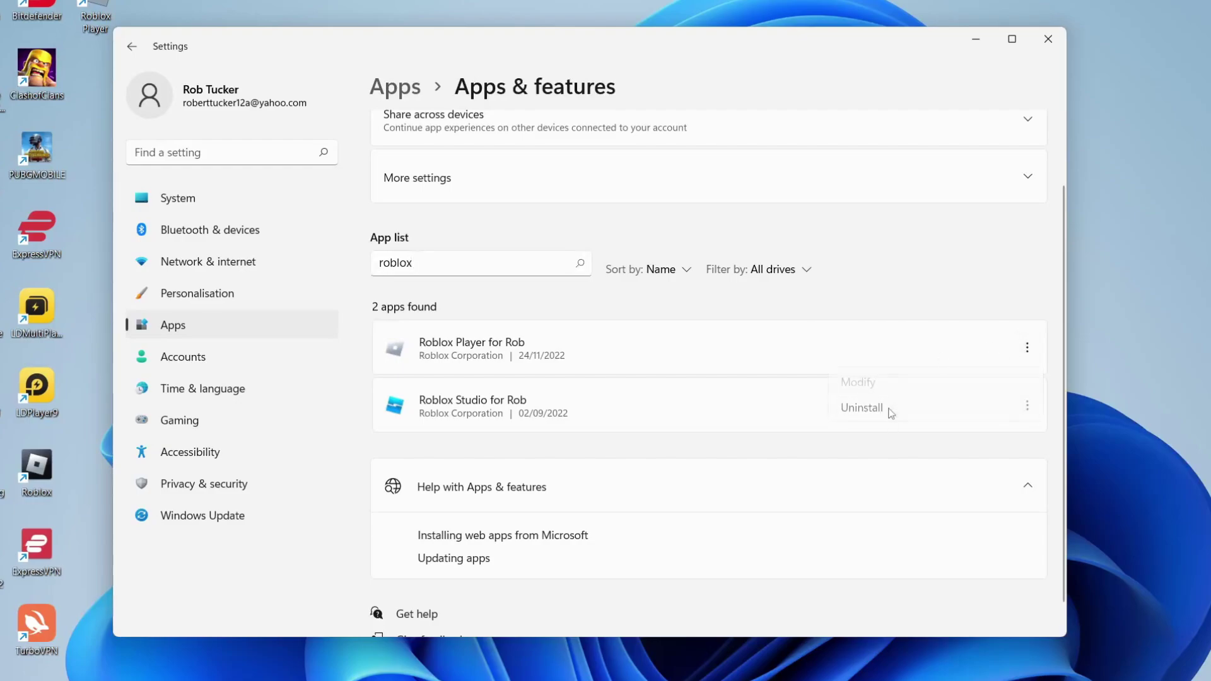
{"action": "left_click", "coordinate": [986, 436]}
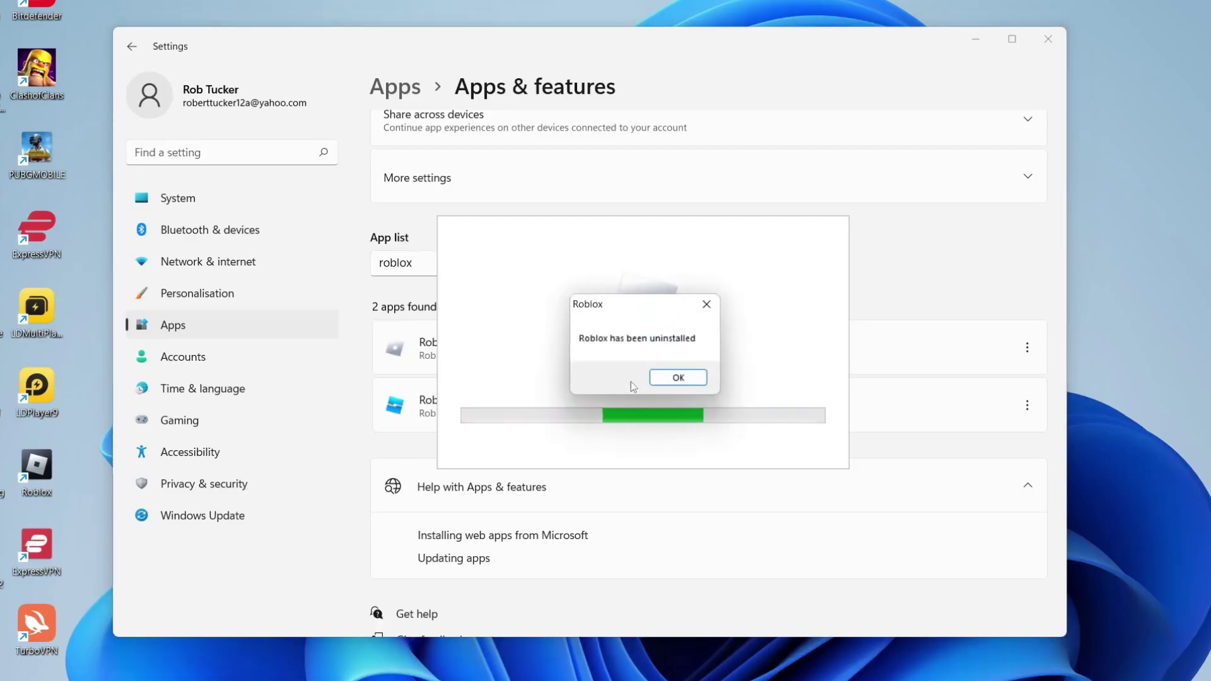
{"action": "left_click", "coordinate": [678, 377]}
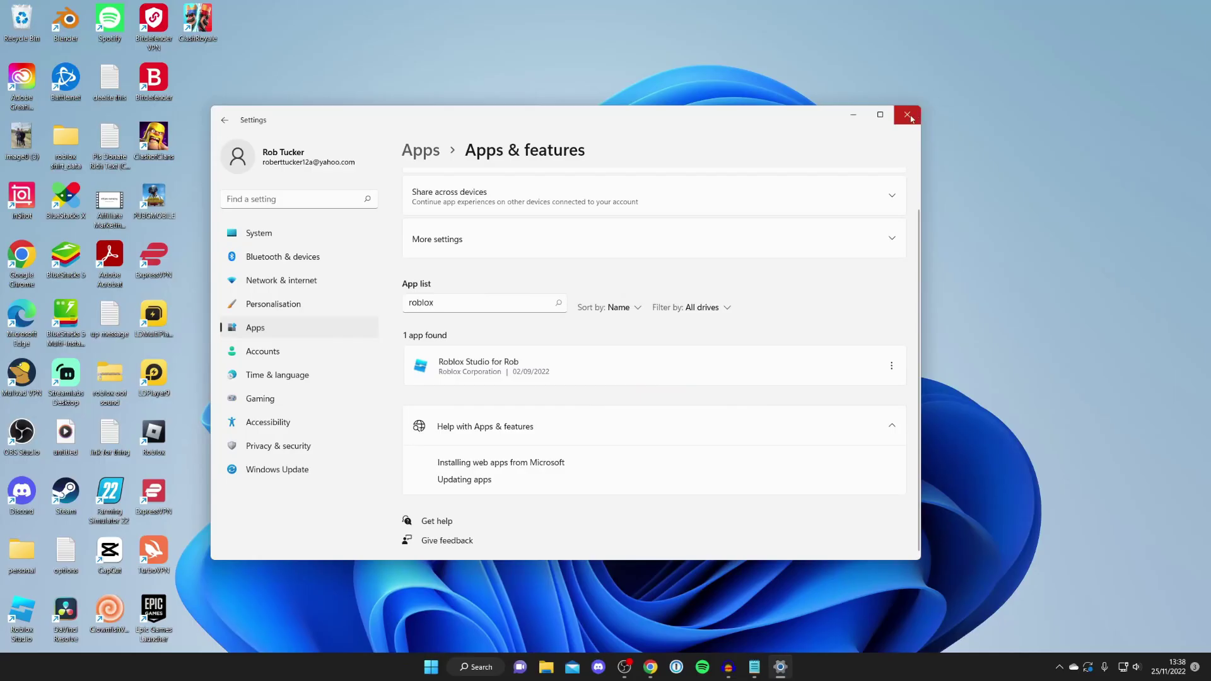
{"action": "left_click", "coordinate": [1036, 42]}
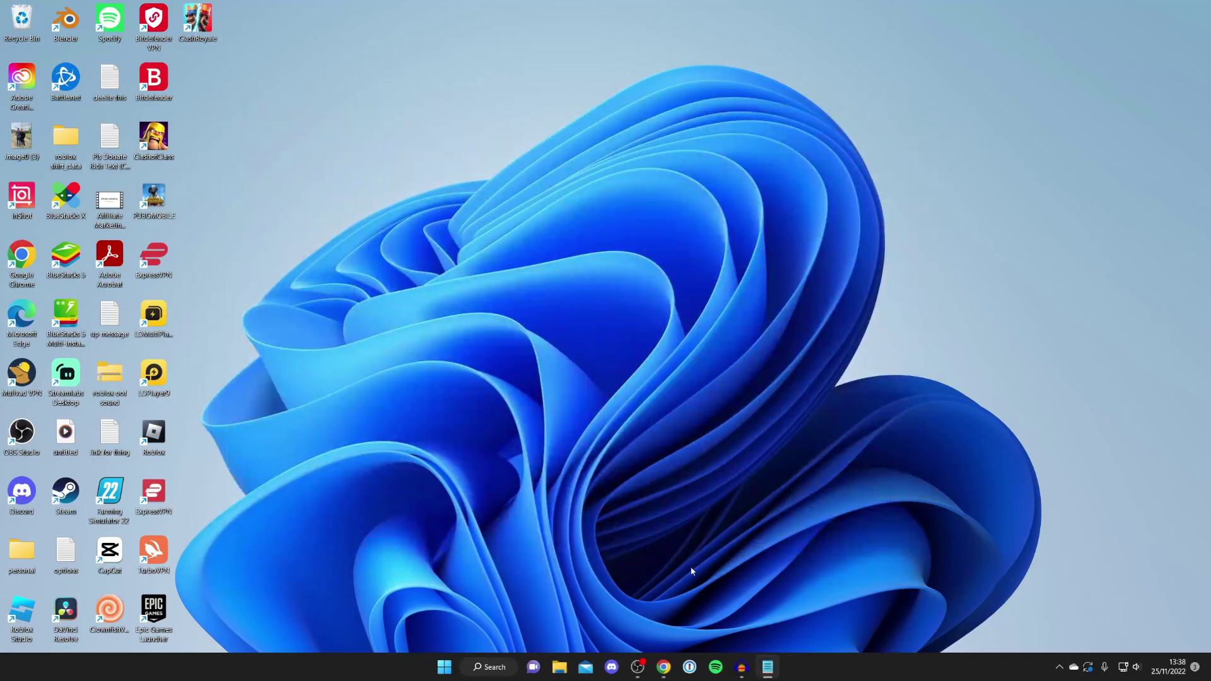
- Download and install Roblox Player from the PLS DONATE game page in Chrome
{"action": "left_click", "coordinate": [666, 661]}
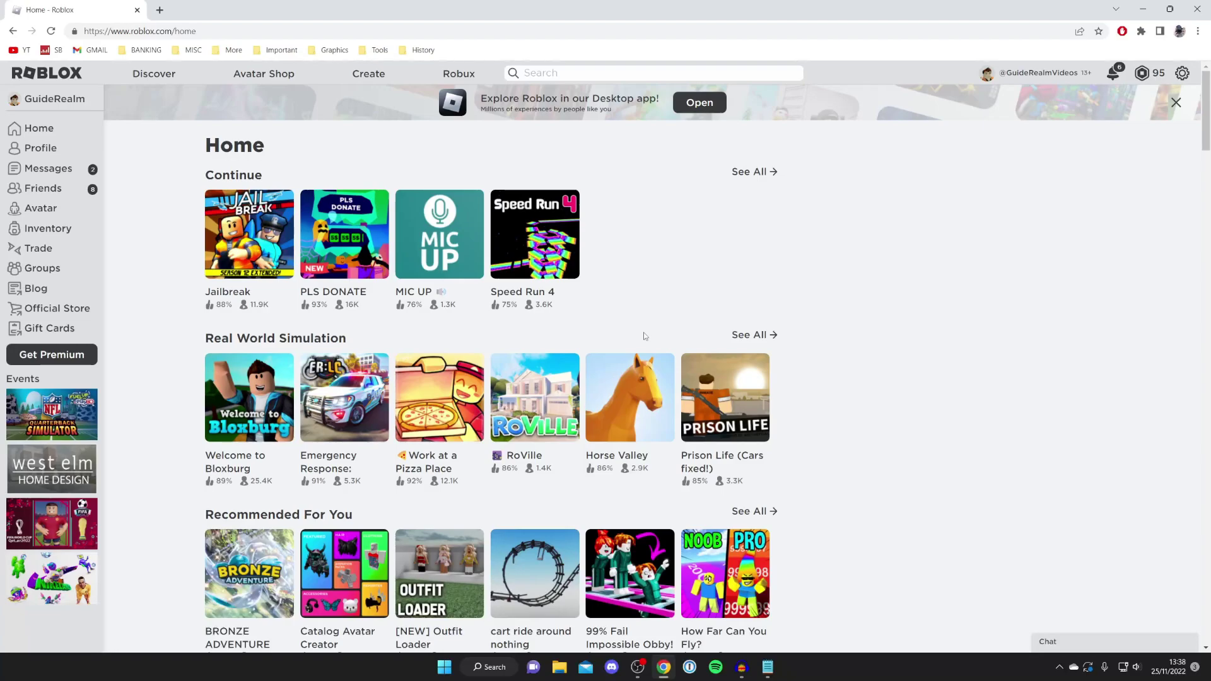
{"action": "left_click", "coordinate": [357, 255]}
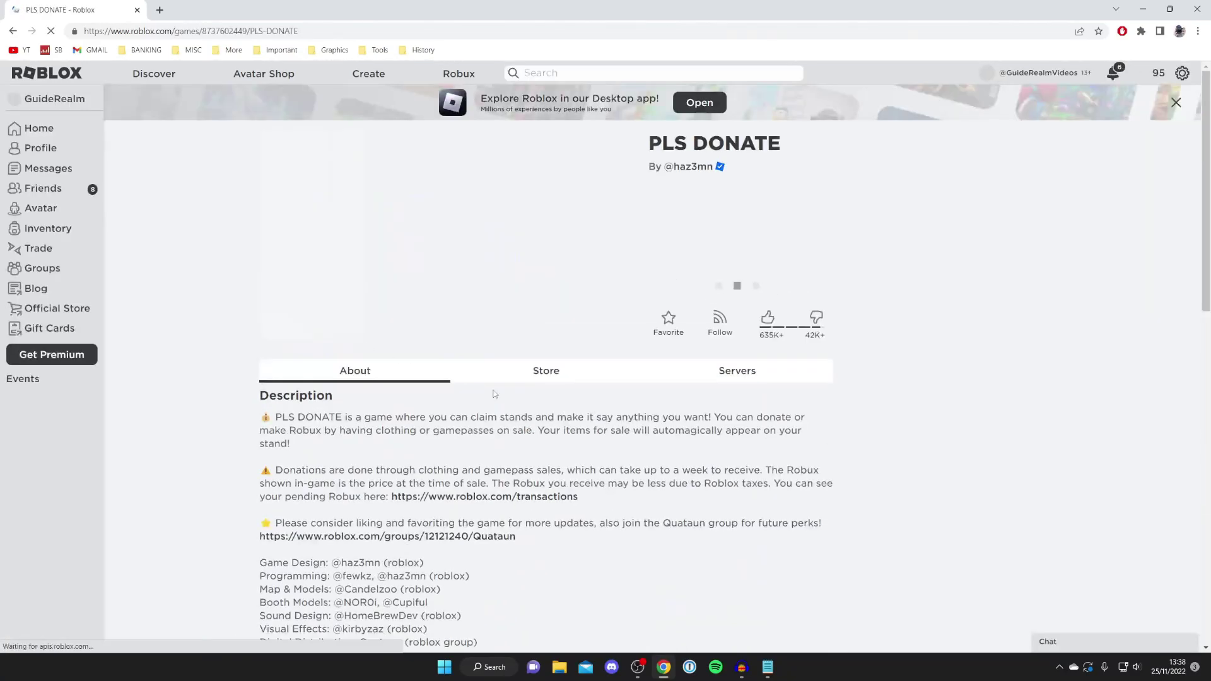
{"action": "left_click", "coordinate": [751, 285]}
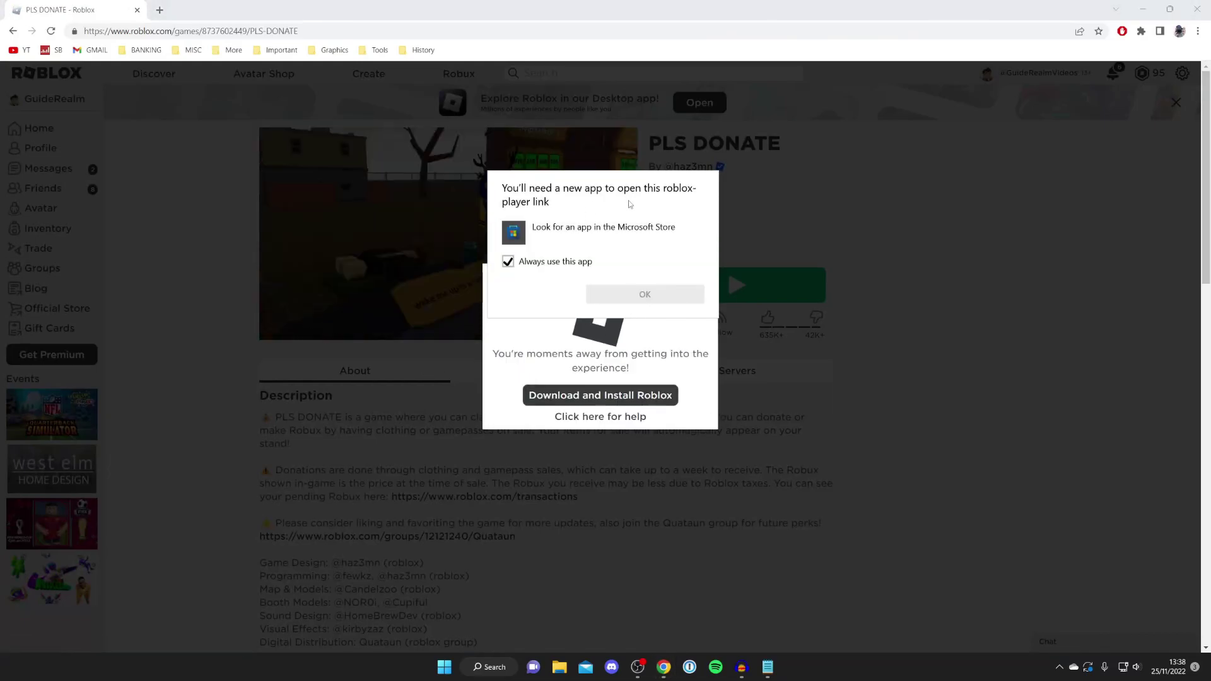
{"action": "left_click", "coordinate": [624, 345]}
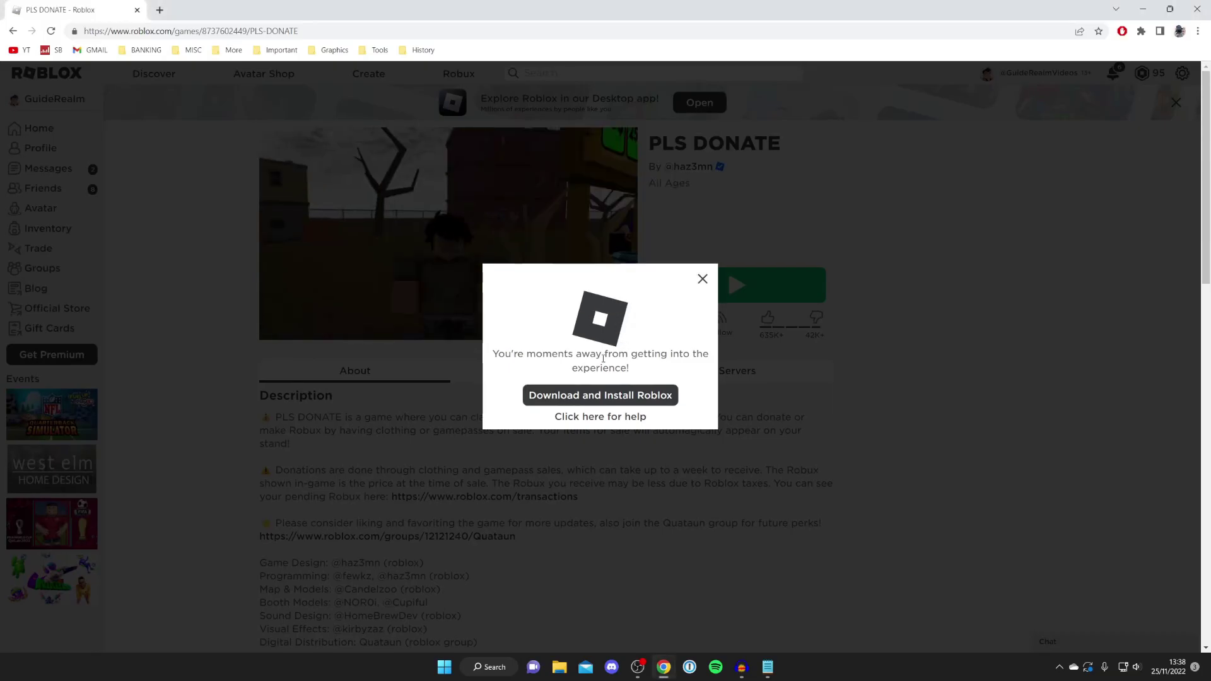
{"action": "left_click", "coordinate": [583, 395]}
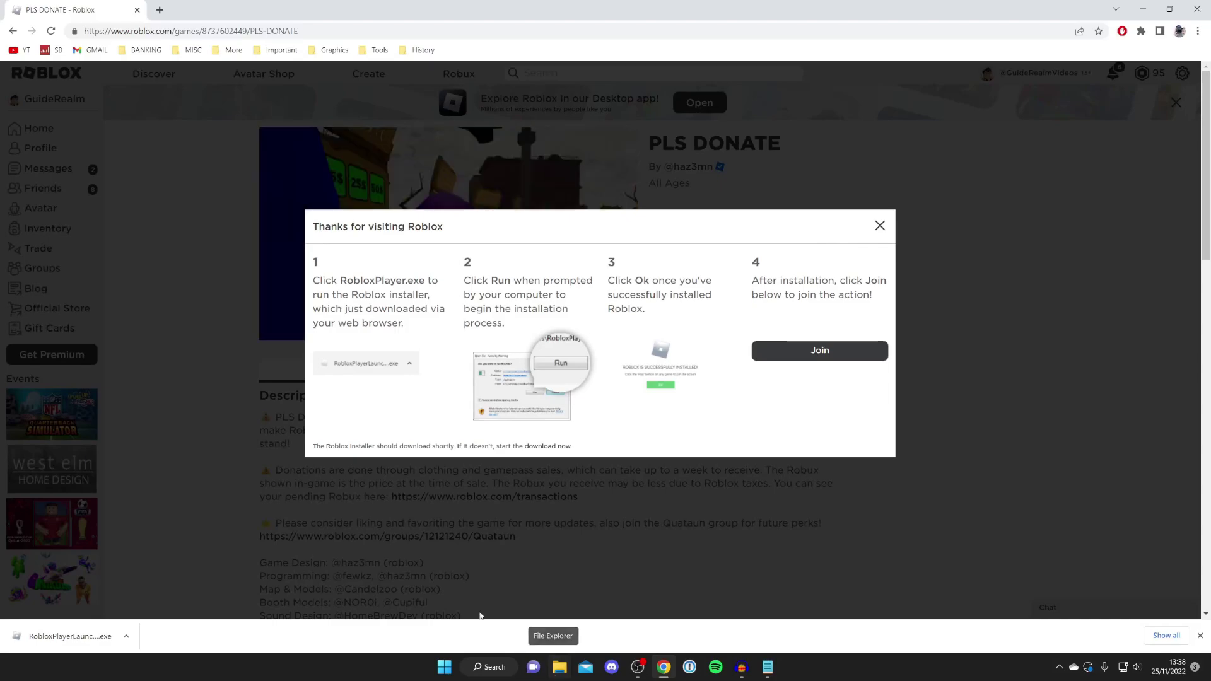
{"action": "left_click", "coordinate": [60, 638]}
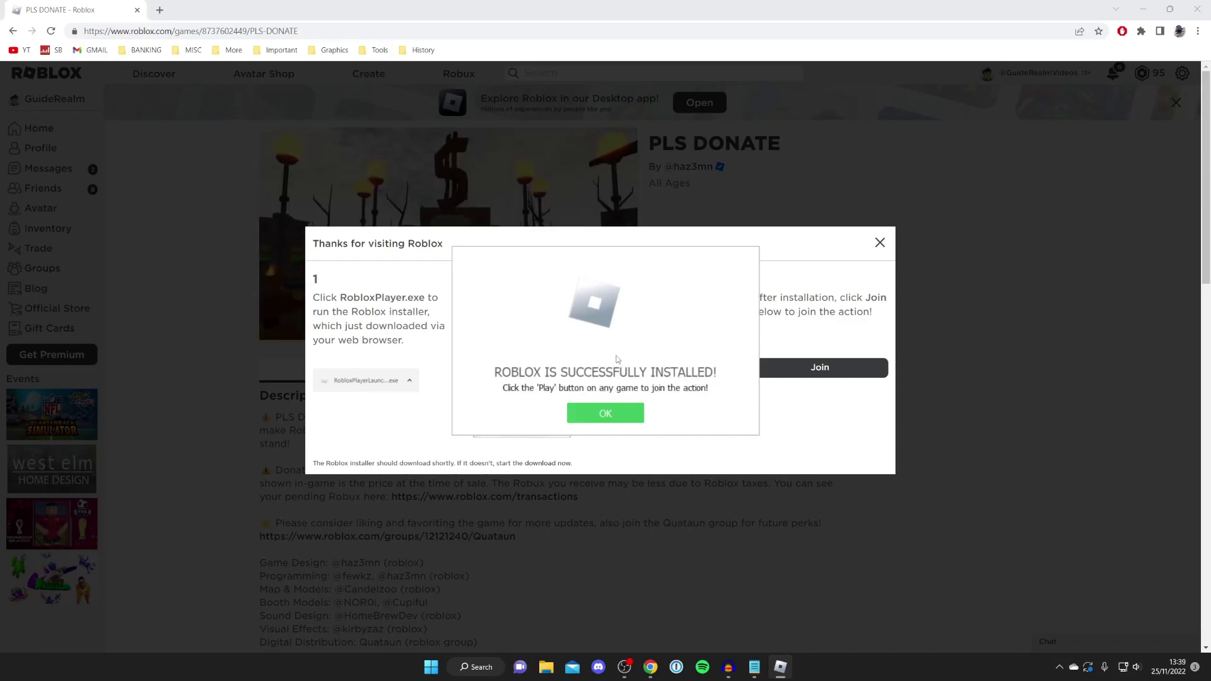
{"action": "left_click", "coordinate": [612, 414]}
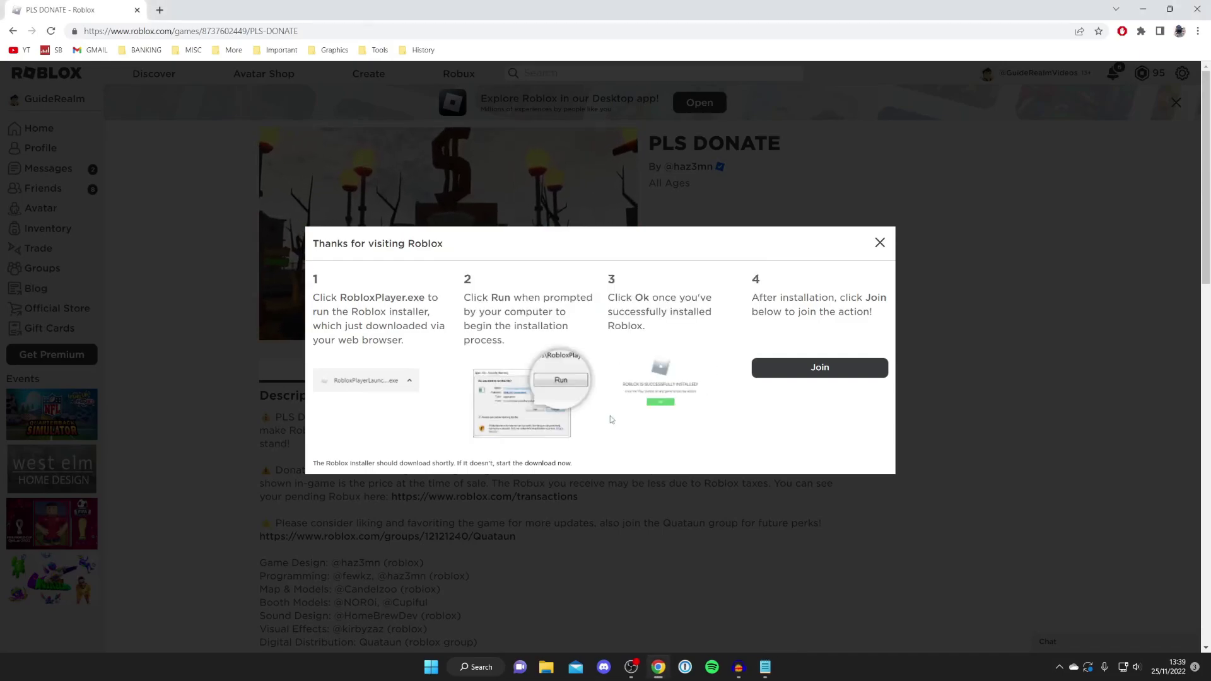
- Join PLS DONATE once, then close Roblox and the browser
{"action": "left_click", "coordinate": [858, 369]}
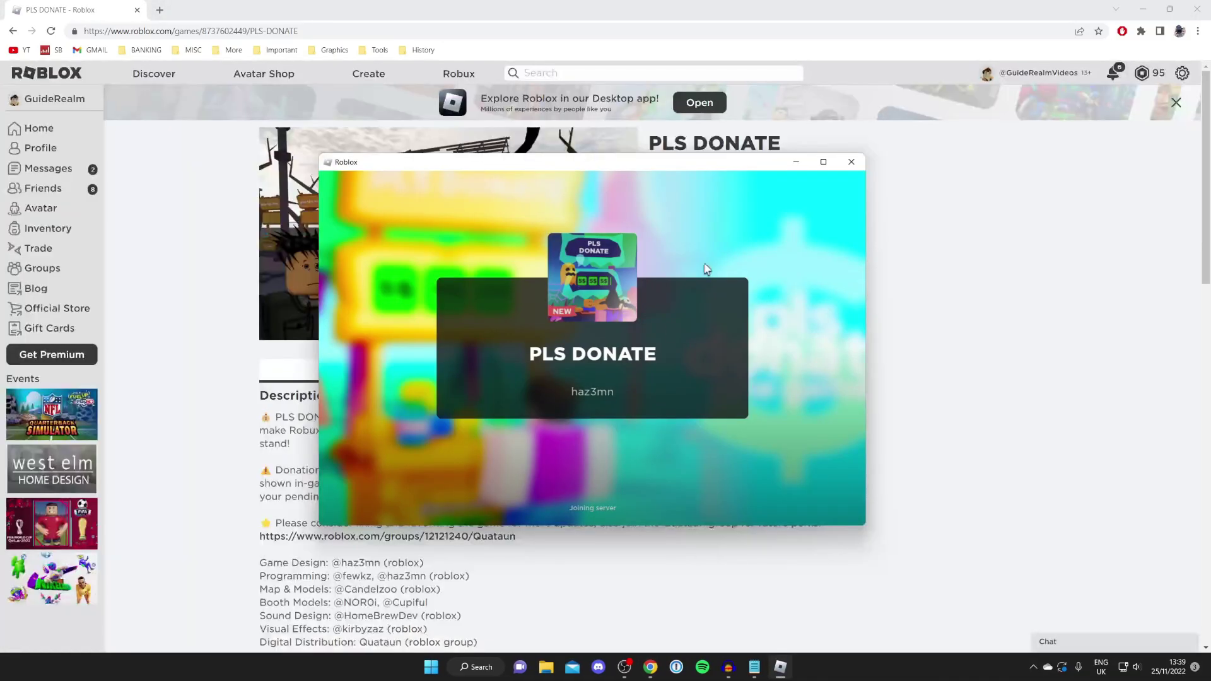
{"action": "left_click", "coordinate": [851, 161]}
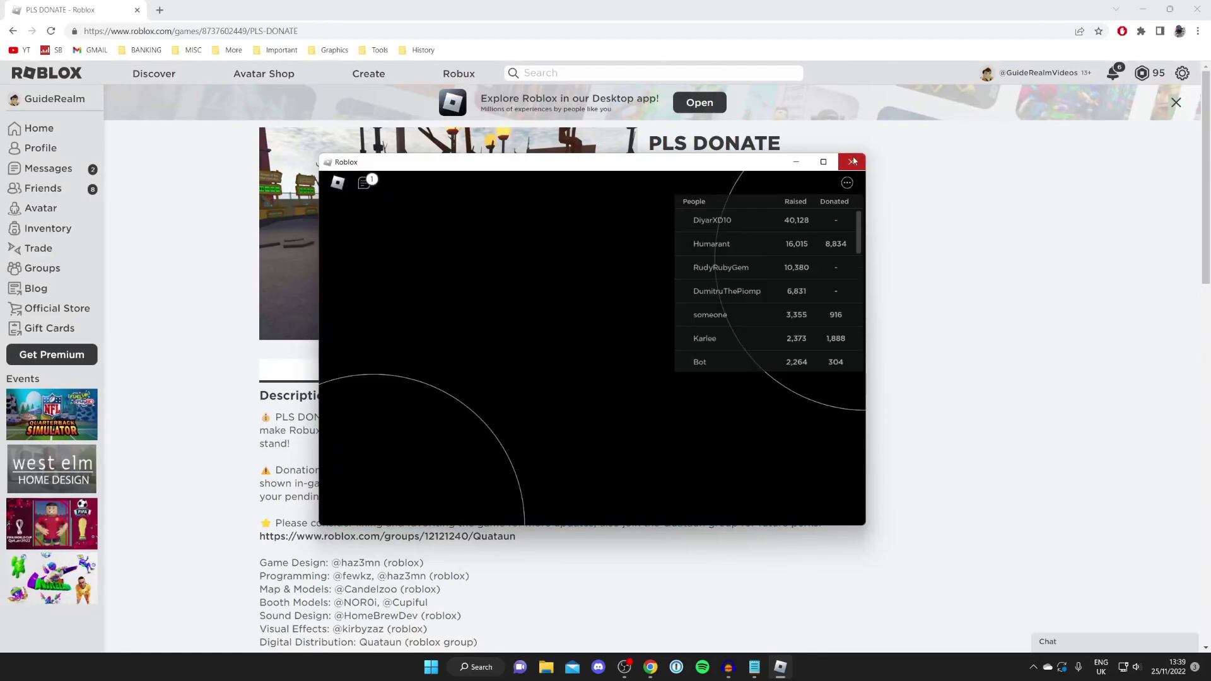
{"action": "left_click", "coordinate": [558, 487]}
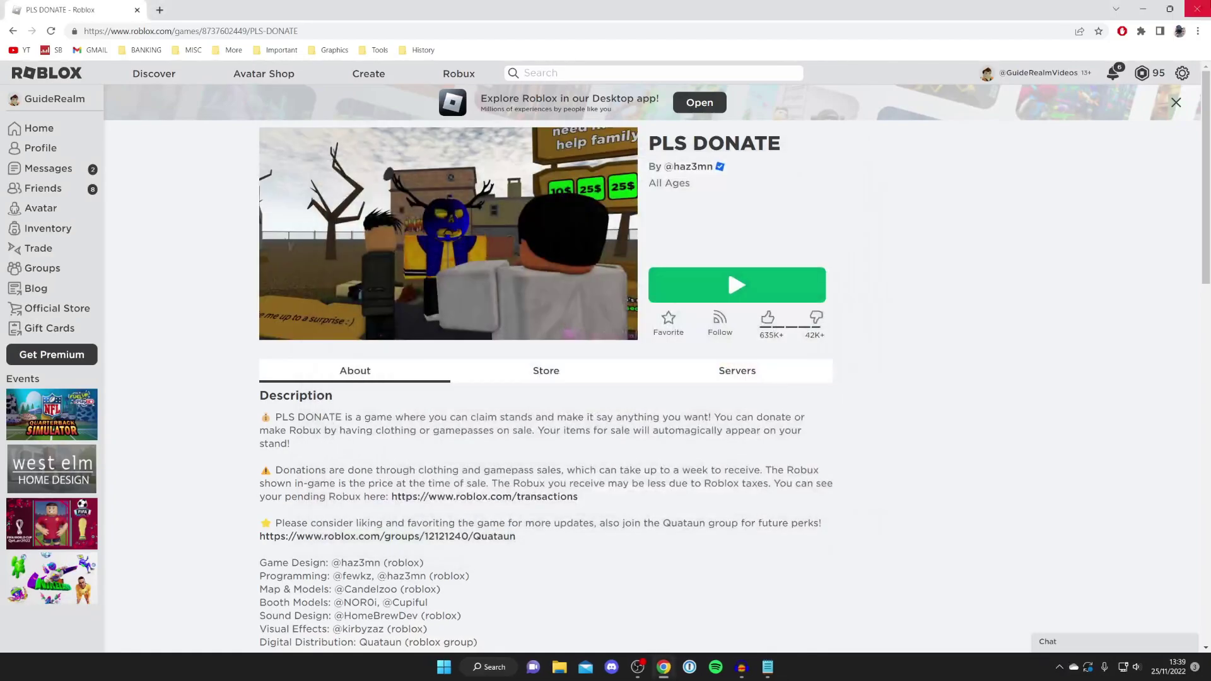
{"action": "left_click", "coordinate": [1197, 9]}
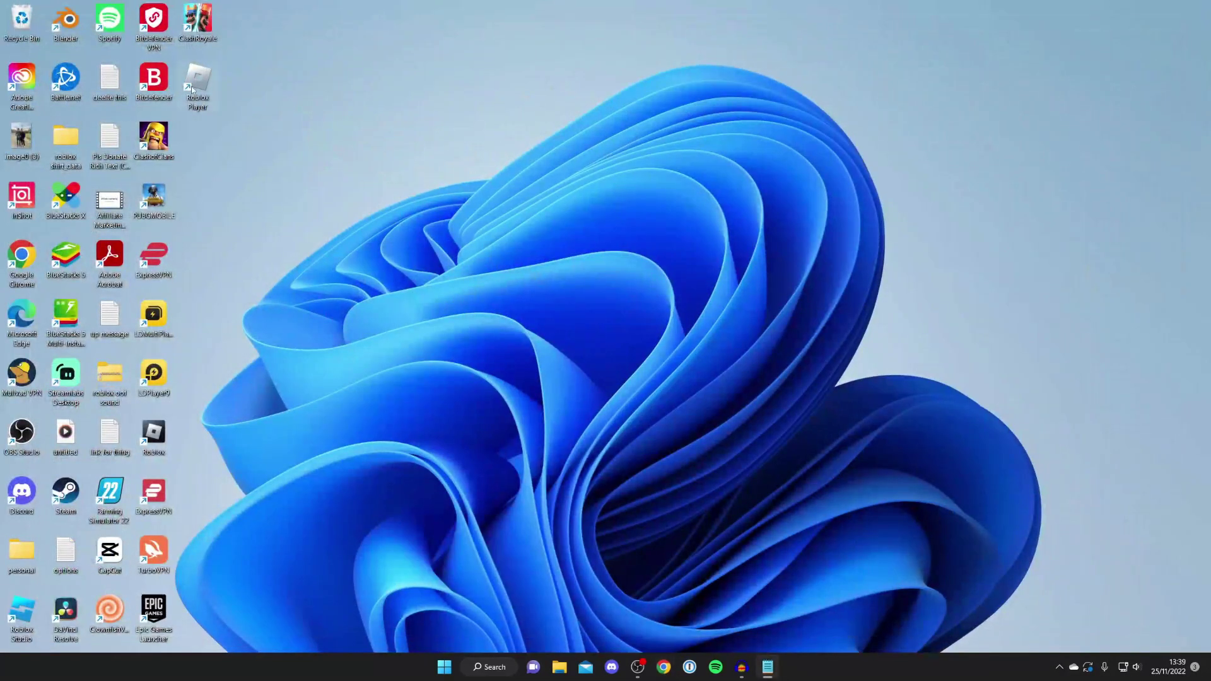
- Move the Roblox Player shortcut to the desktop centre and run its compatibility troubleshooter from Properties
{"action": "left_click_drag", "start_coordinate": [185, 106], "coordinate": [563, 349]}
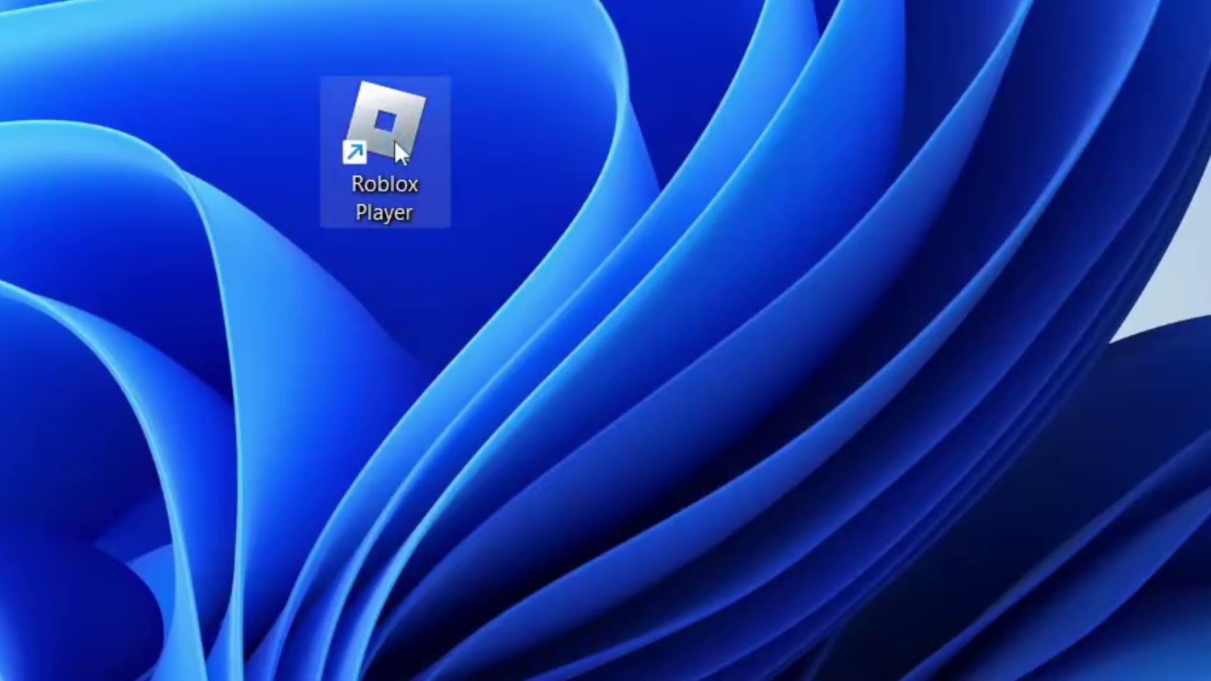
{"action": "right_click", "coordinate": [396, 143]}
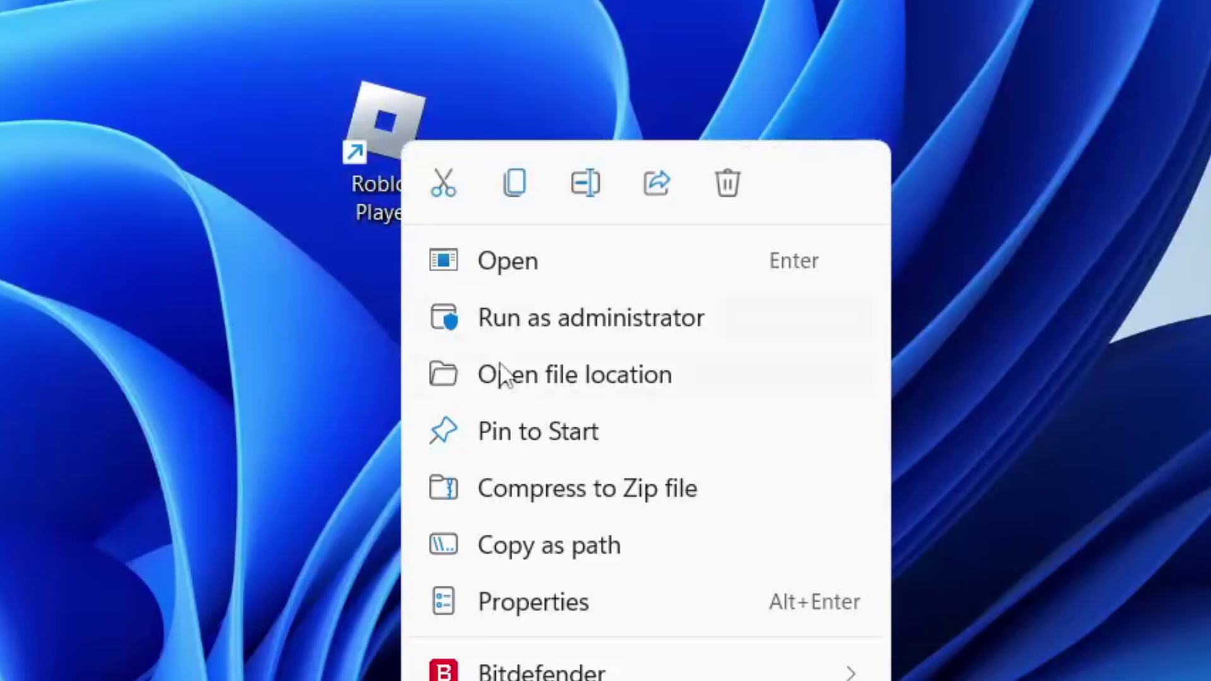
{"action": "left_click", "coordinate": [542, 611]}
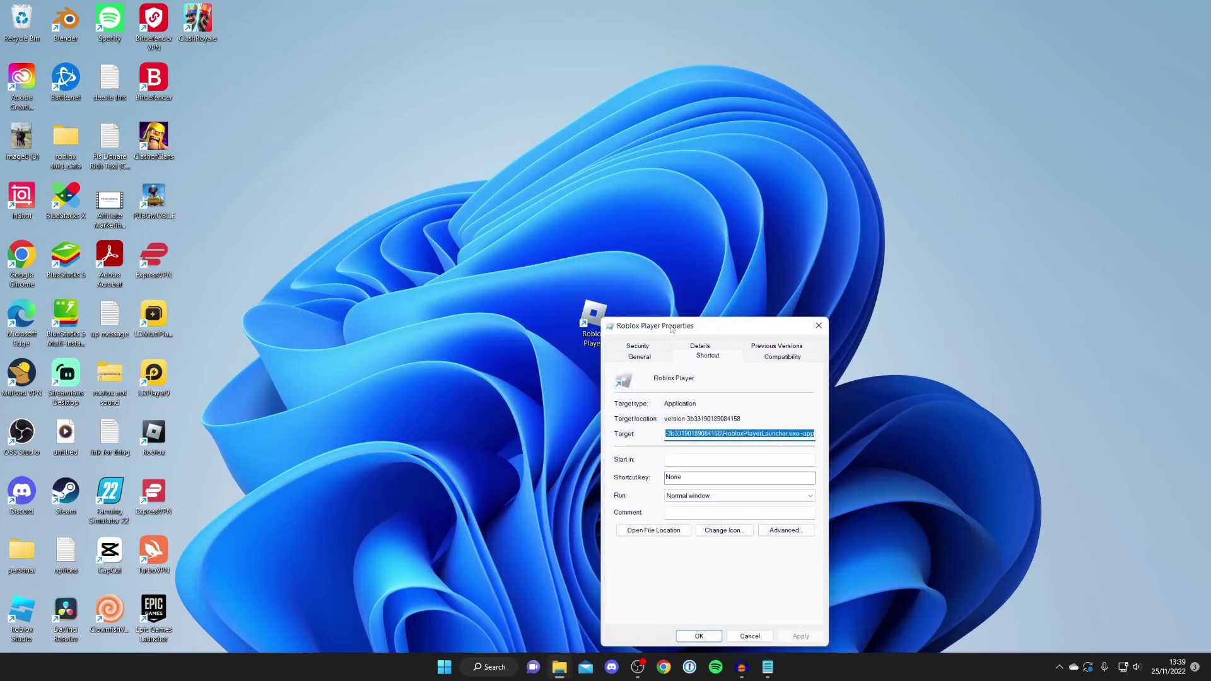
{"action": "left_click_drag", "start_coordinate": [672, 329], "coordinate": [572, 236]}
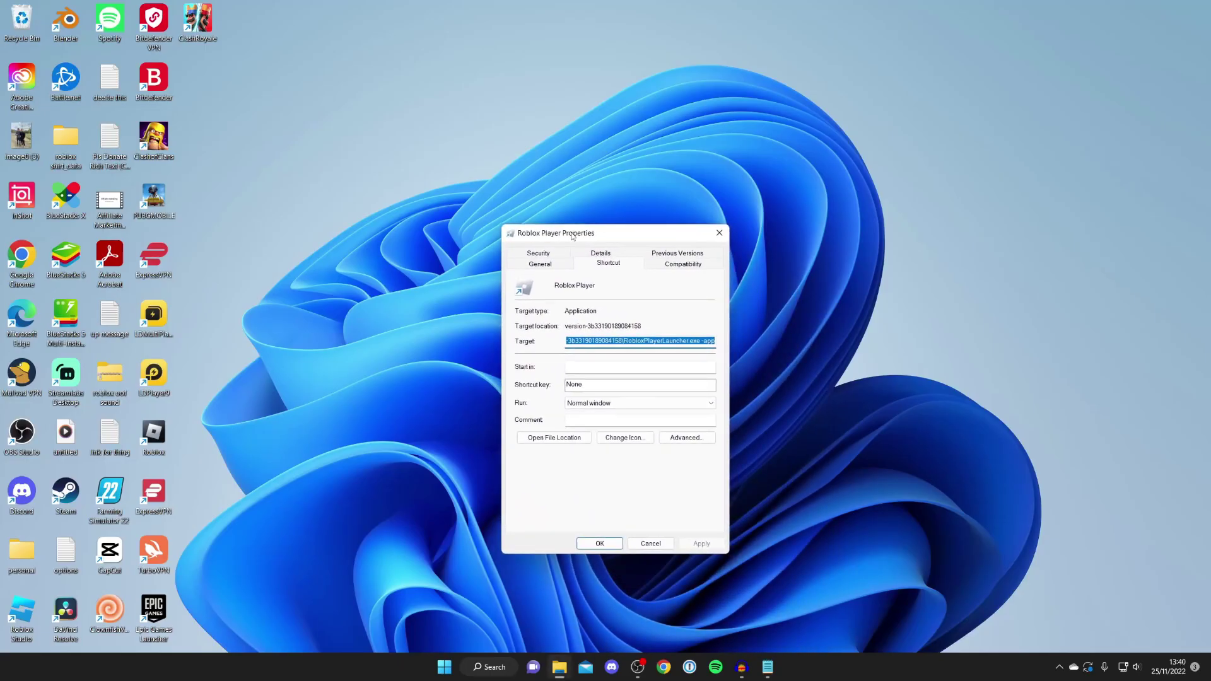
{"action": "left_click", "coordinate": [684, 265]}
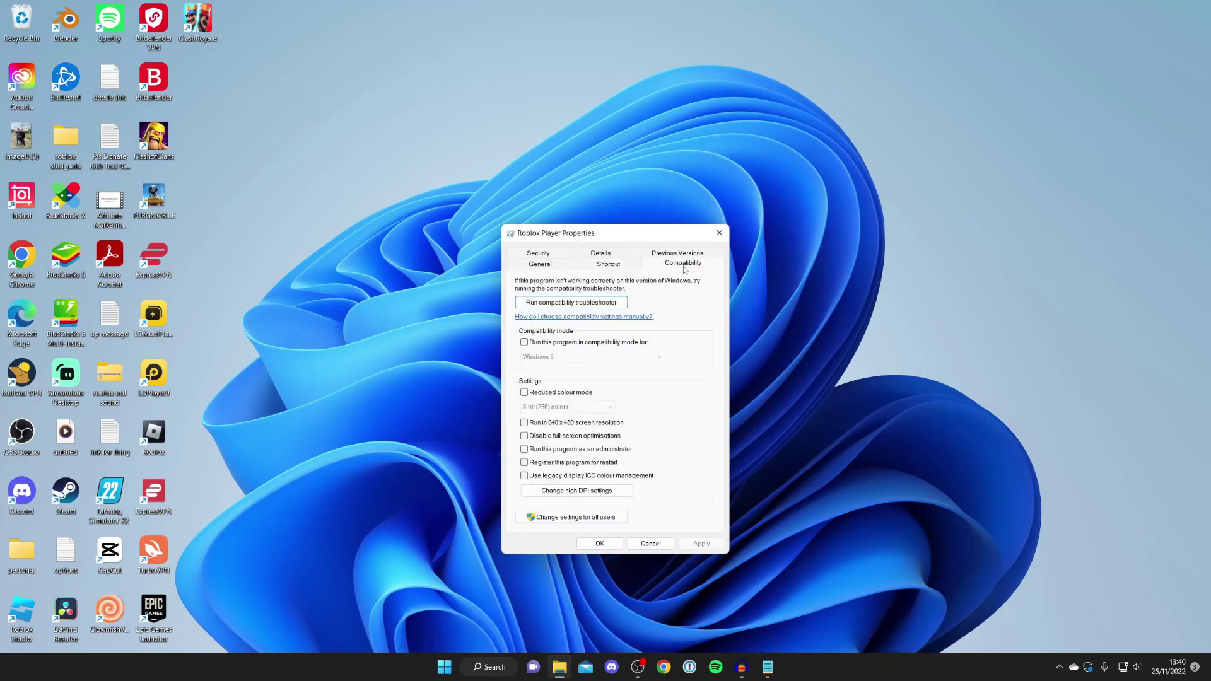
{"action": "left_click", "coordinate": [568, 303]}
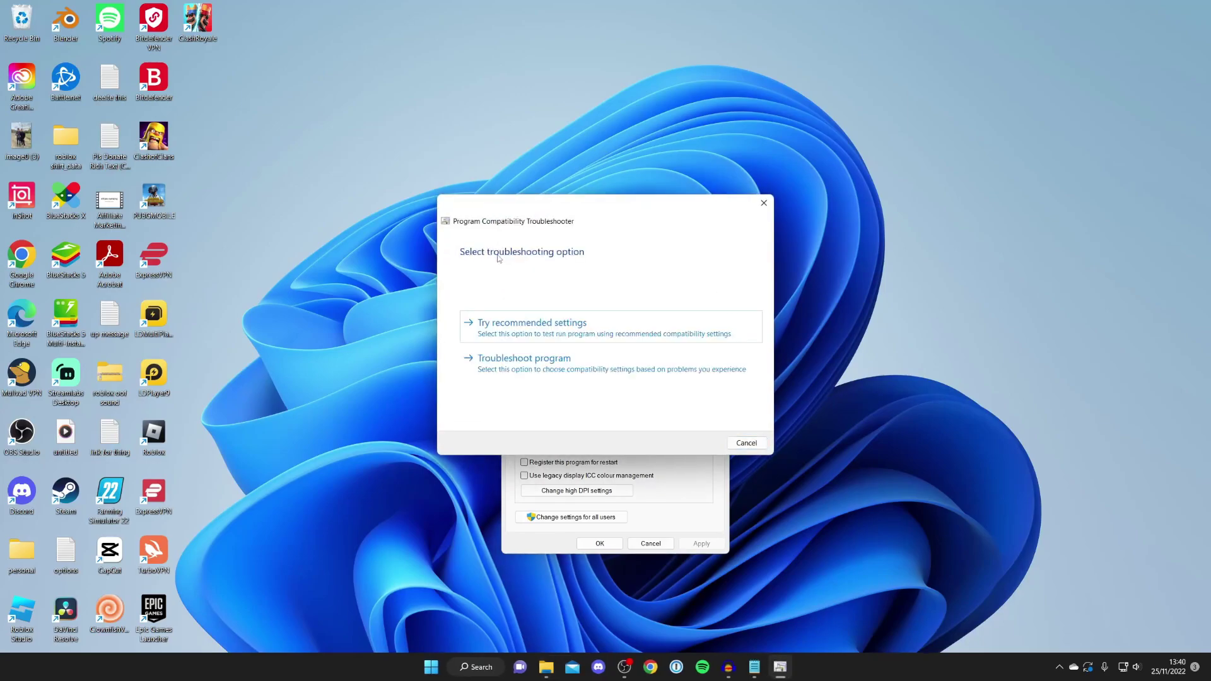
- Apply the recommended Windows 8 compatibility settings, then close the troubleshooter
{"action": "left_click", "coordinate": [544, 329]}
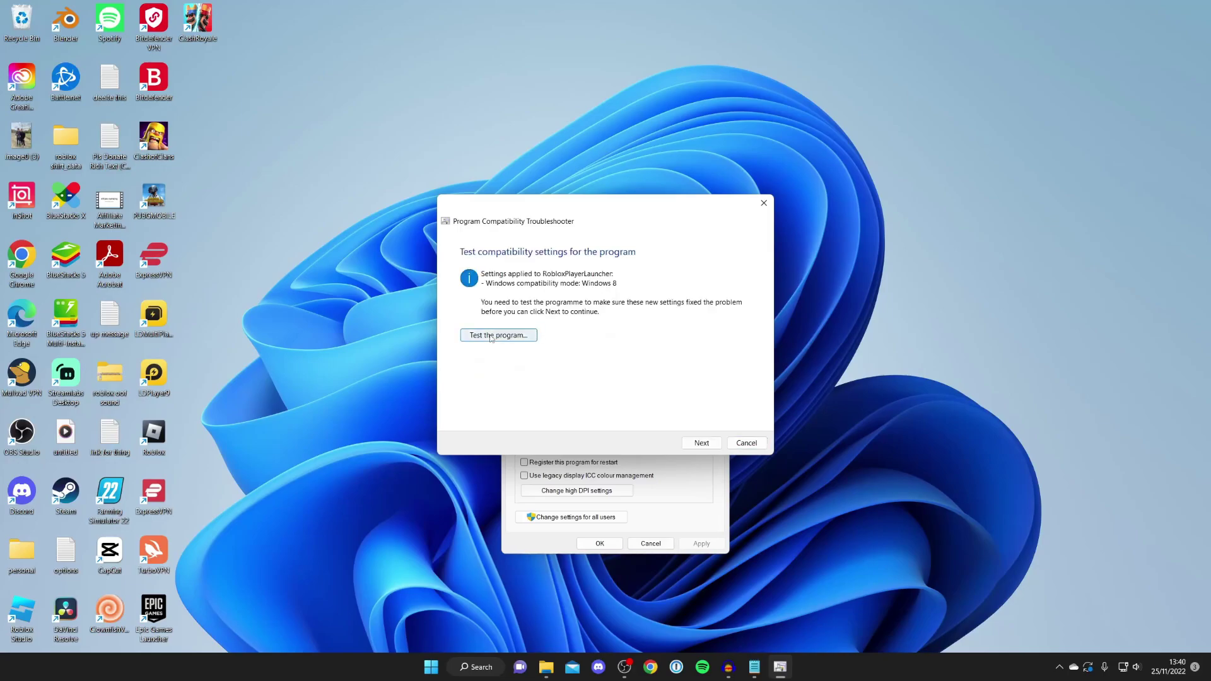
{"action": "left_click", "coordinate": [702, 444]}
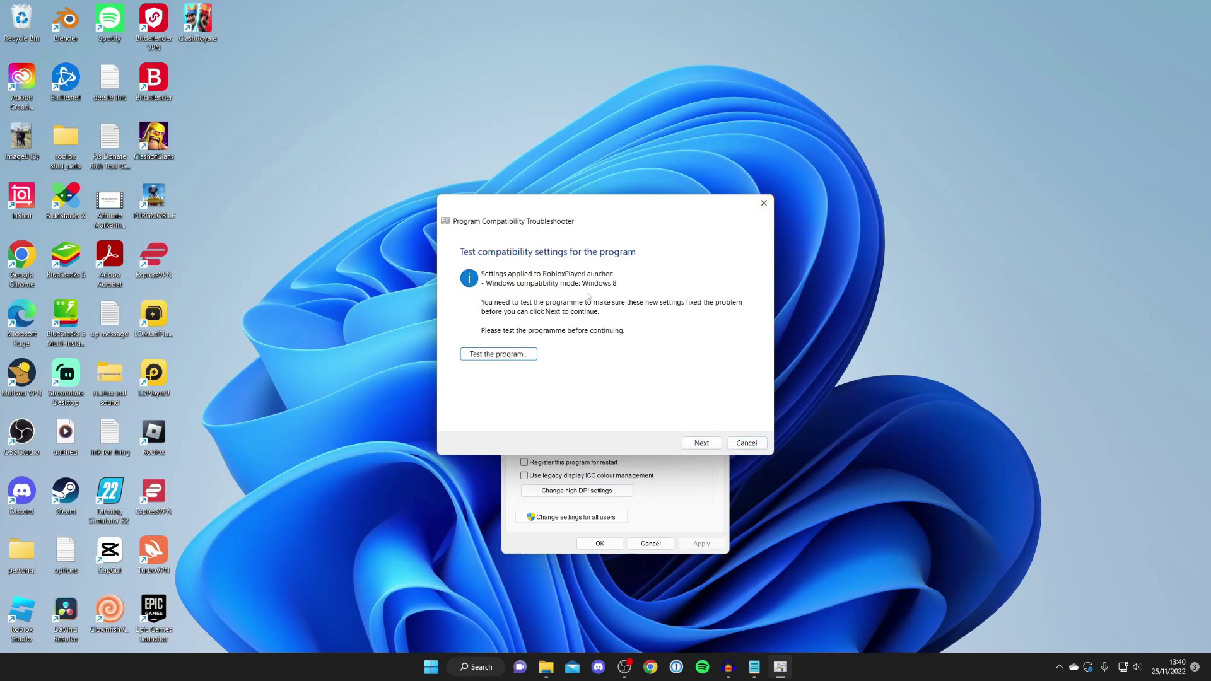
{"action": "left_click", "coordinate": [763, 205]}
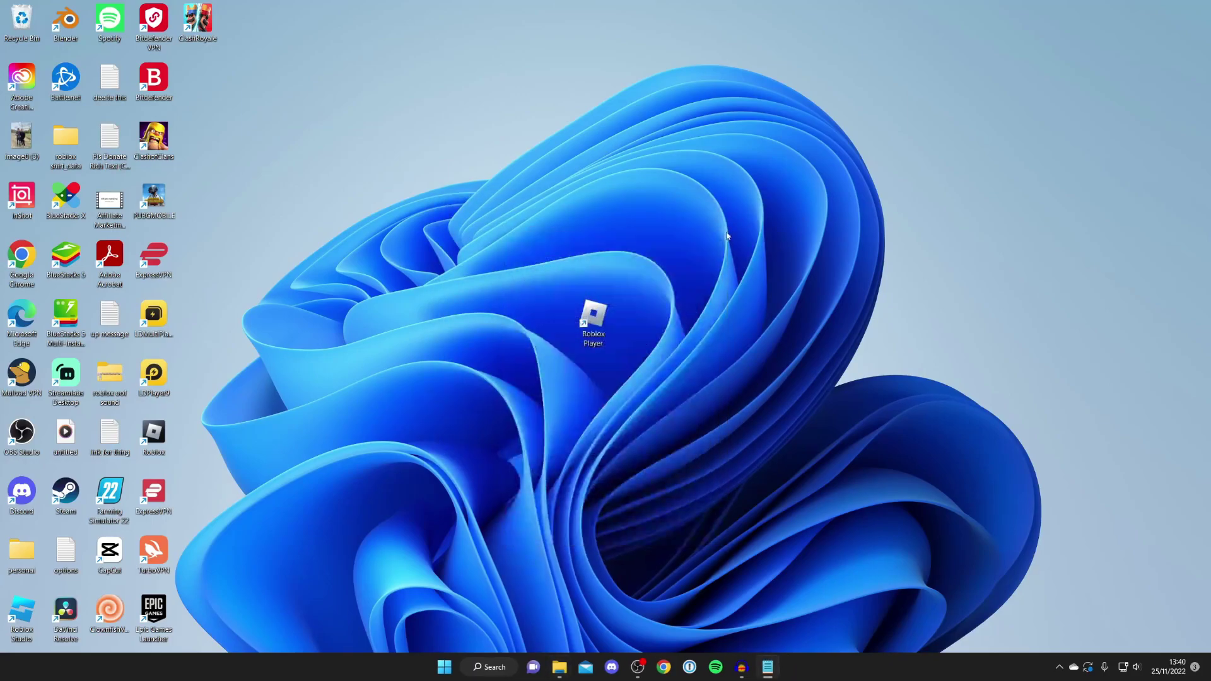